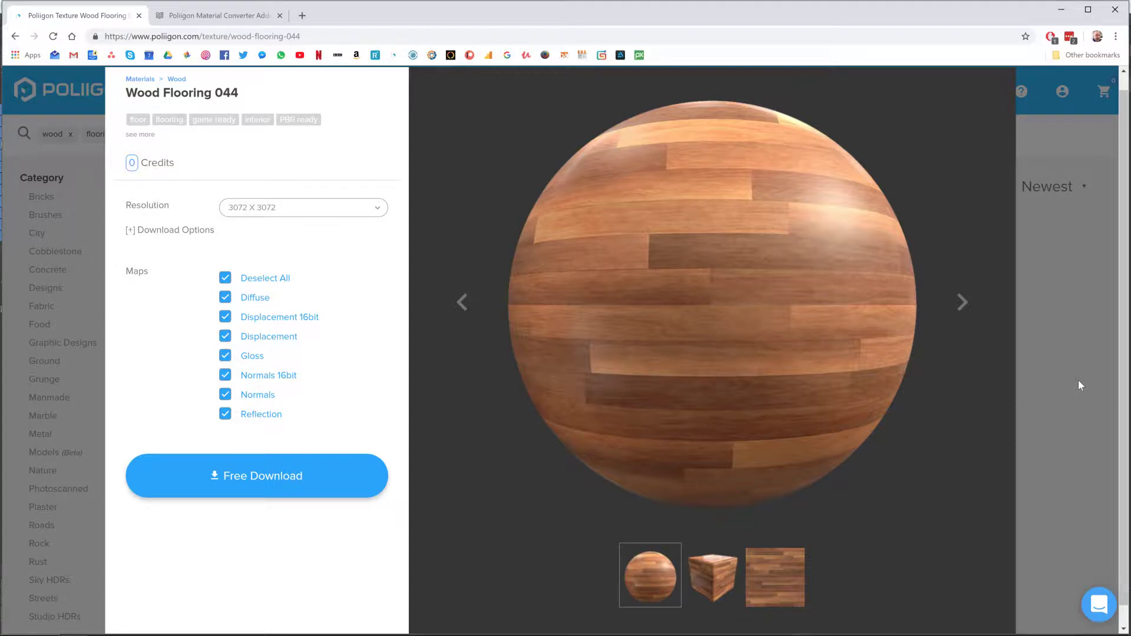
Switch to the Poliigon Material Converter Addon help article.
left_click(230, 16)
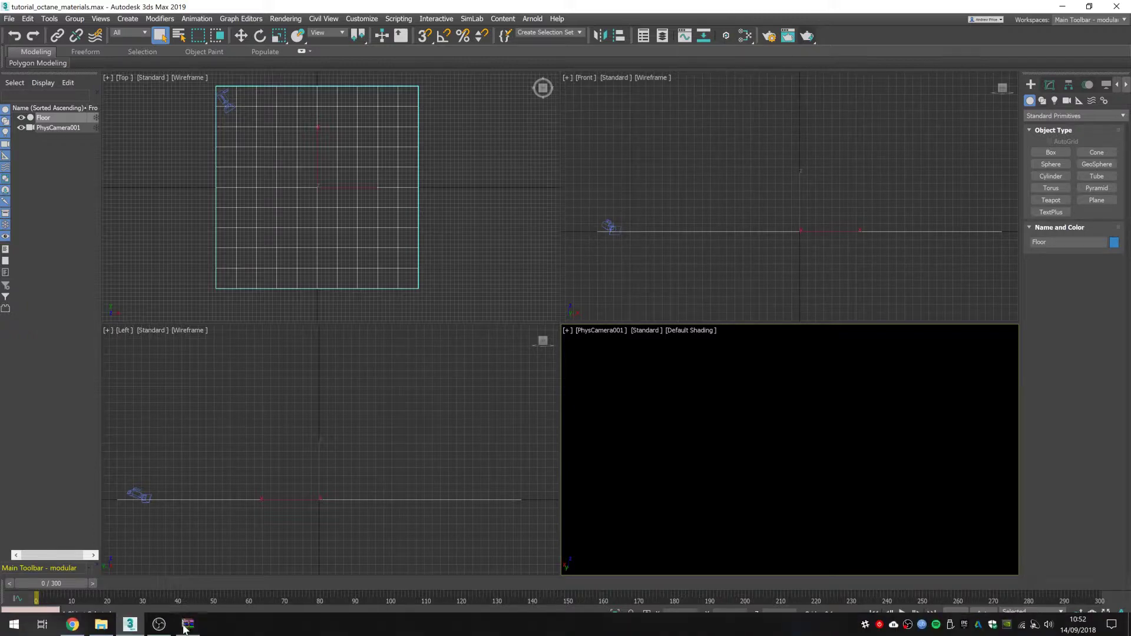
left_click(188, 624)
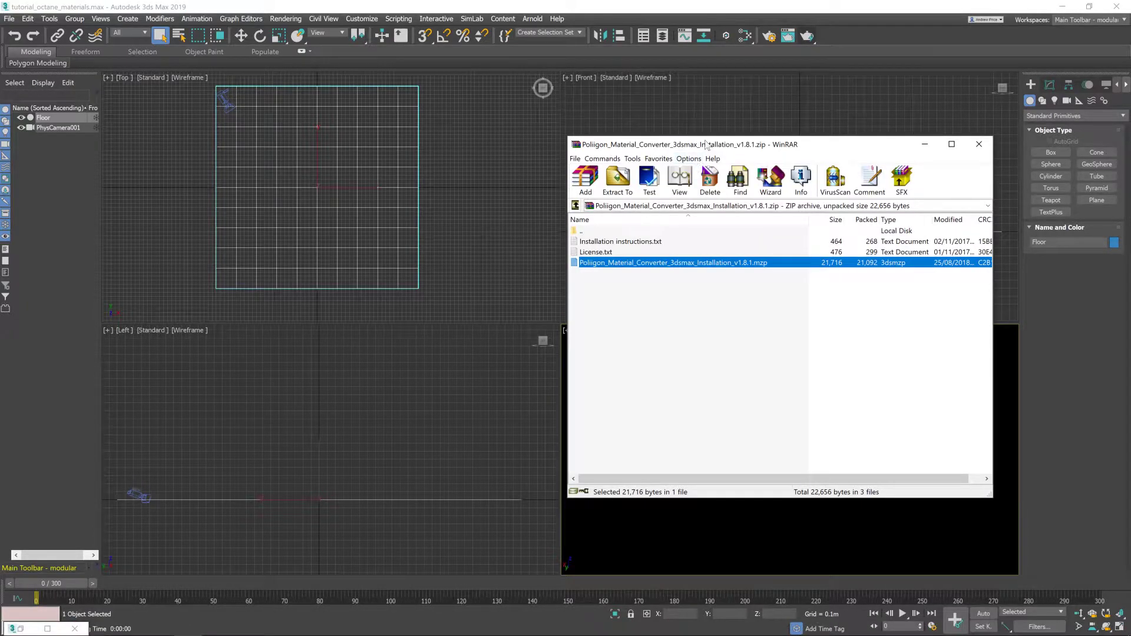
Install Poliigon_Material_Converter_3dsmax_Installation_v1.8.1.mzp into 3ds Max and dismiss the confirmation.
left_click_drag(706, 144, 707, 132)
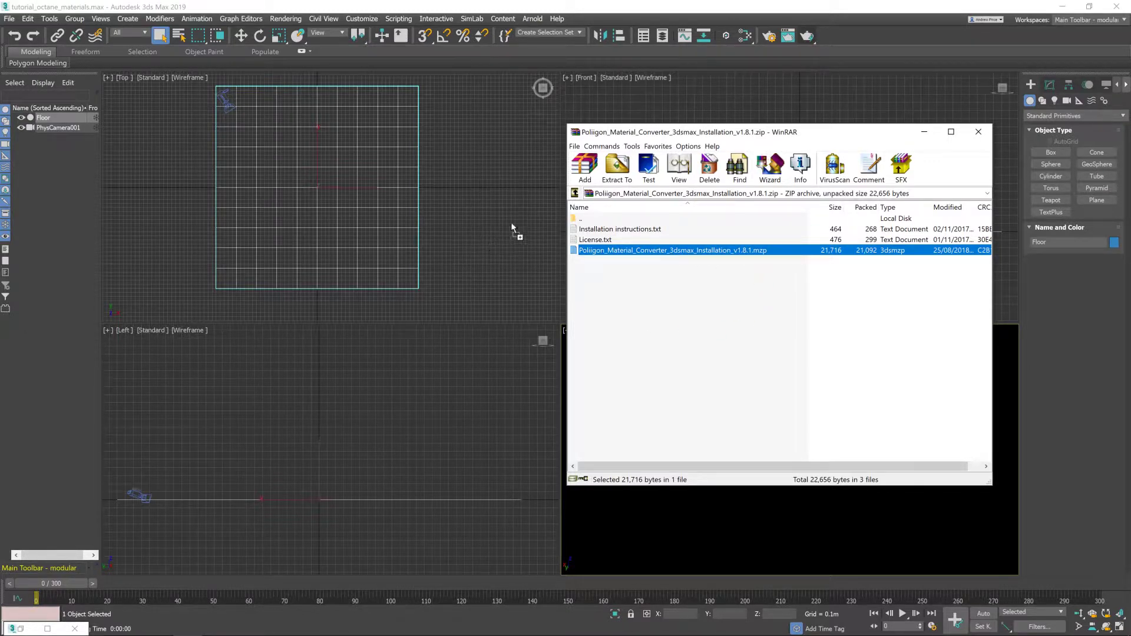
left_click(532, 278)
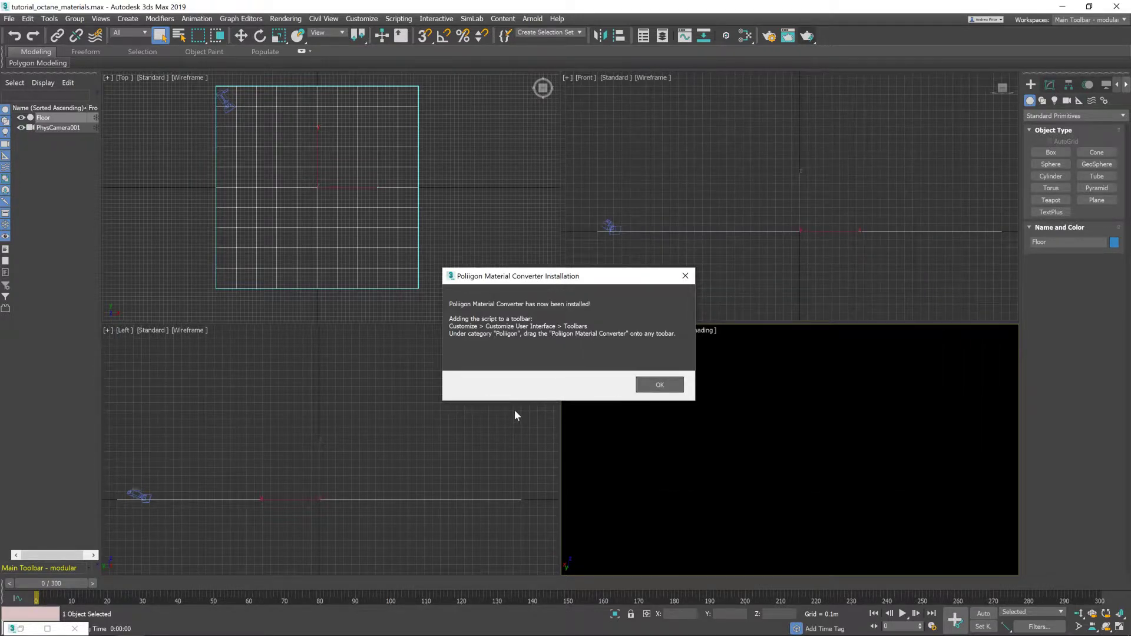
left_click(660, 385)
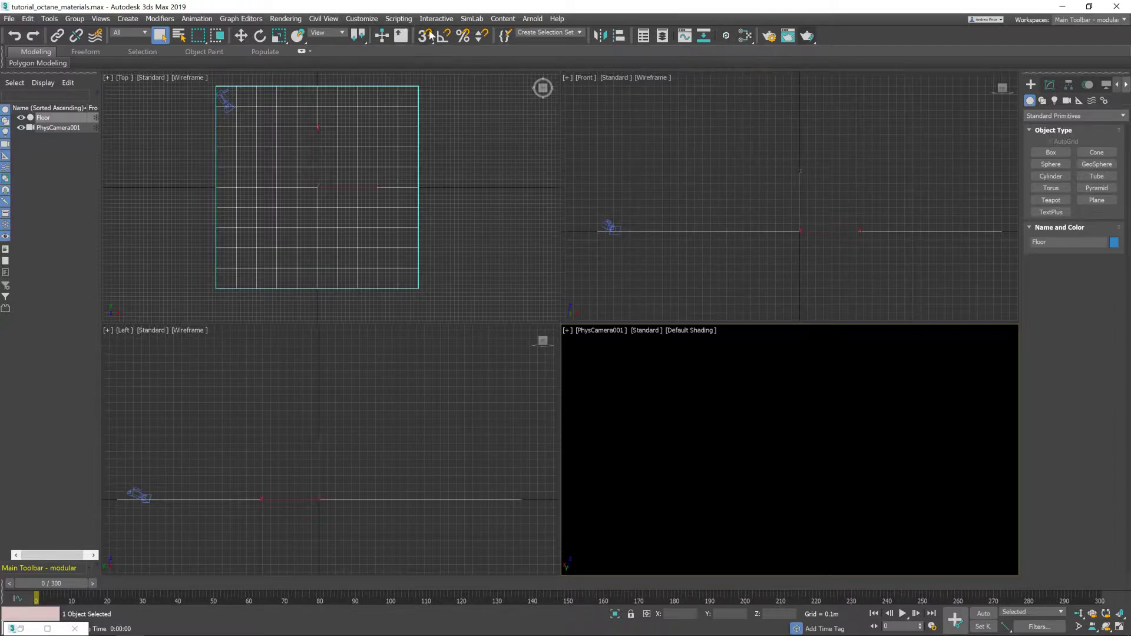
Add the Poliigon Material Converter action from the Poliigon category to the main toolbar.
left_click(361, 19)
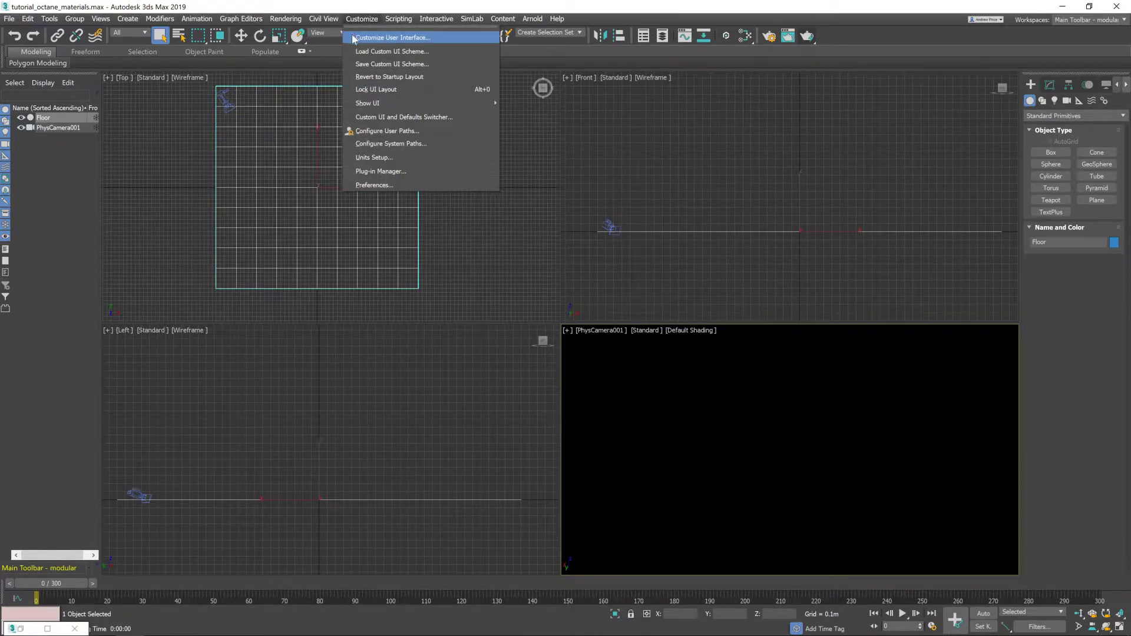
left_click(353, 37)
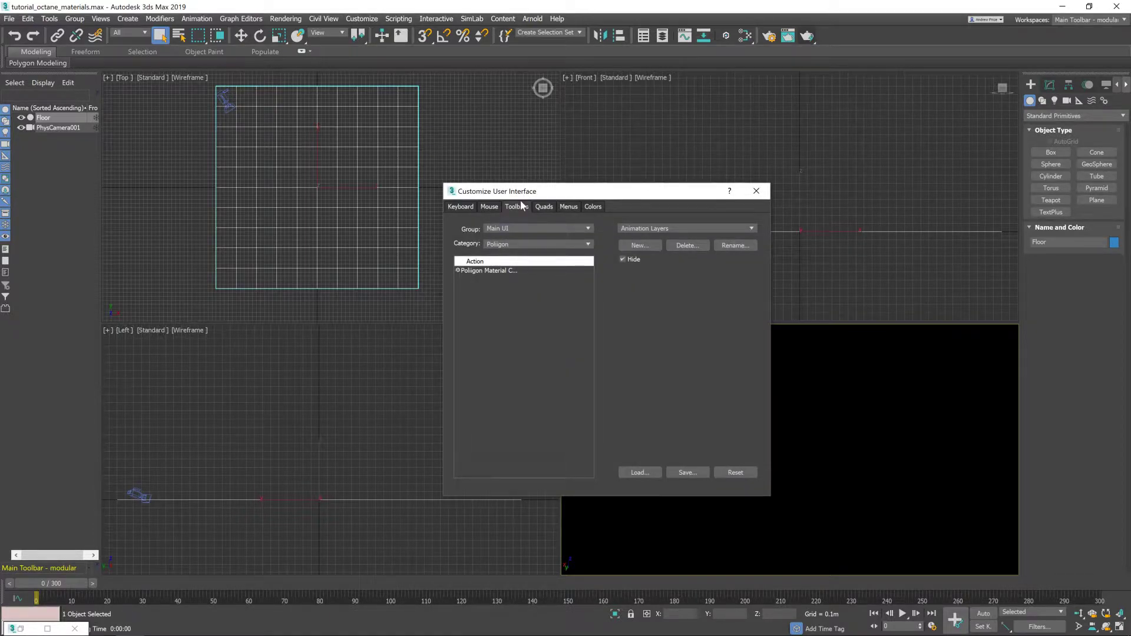
left_click(471, 207)
left_click(513, 205)
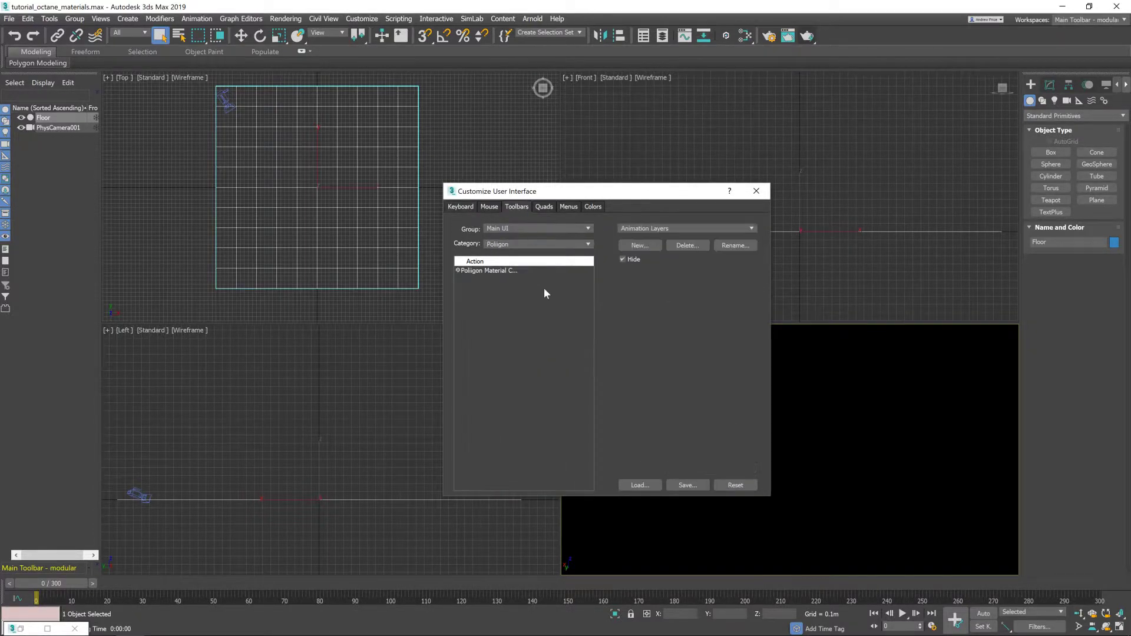
left_click(514, 244)
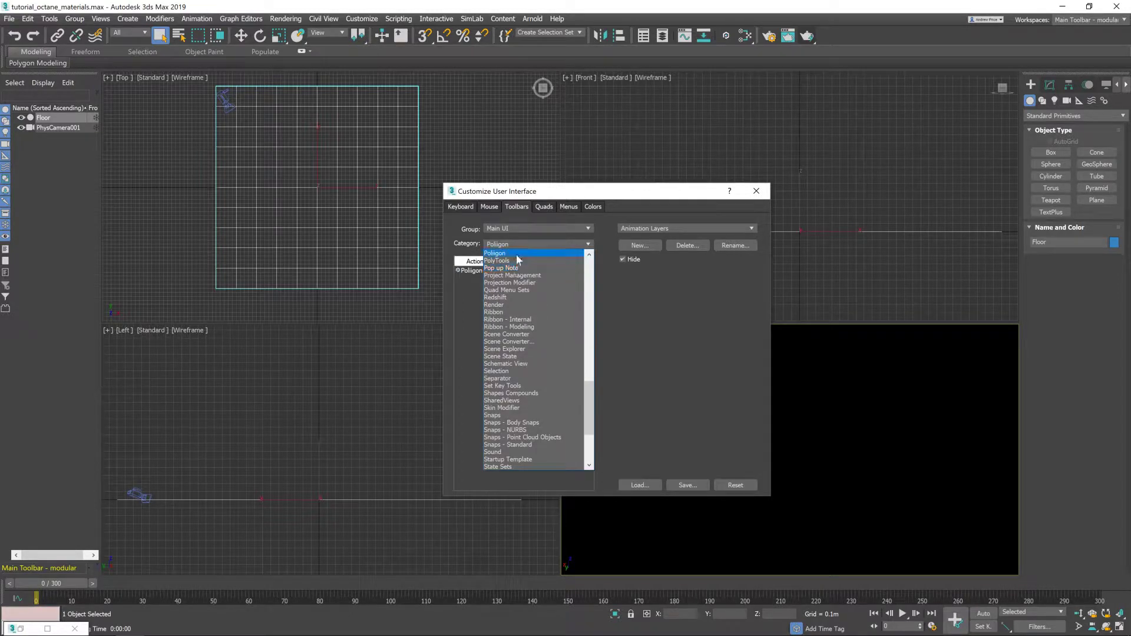
left_click(516, 254)
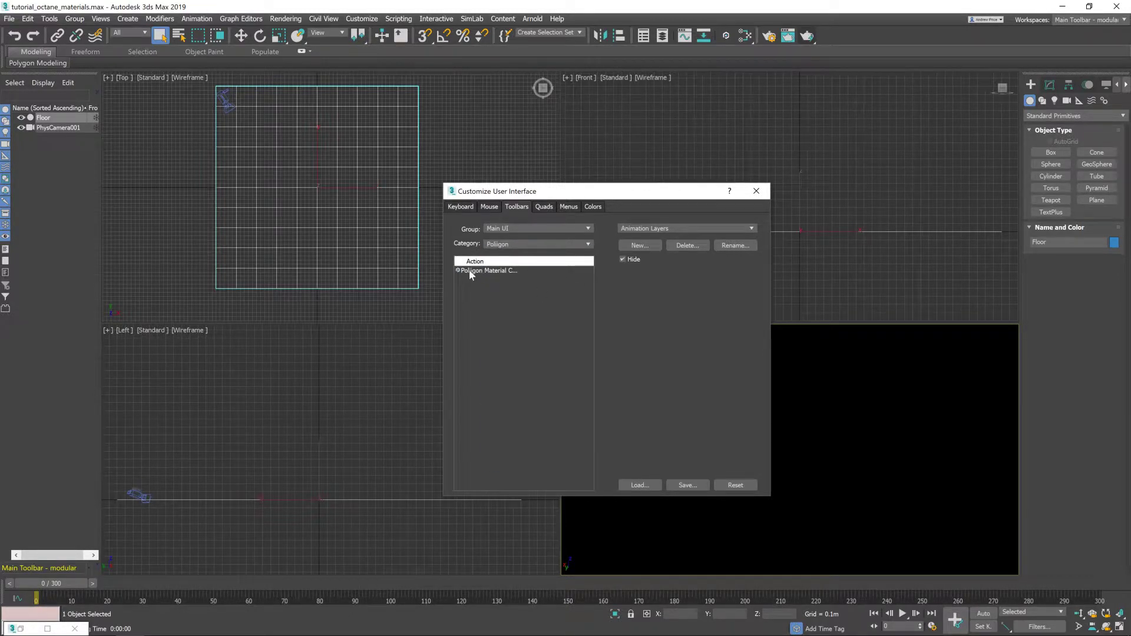
left_click_drag(470, 271, 729, 48)
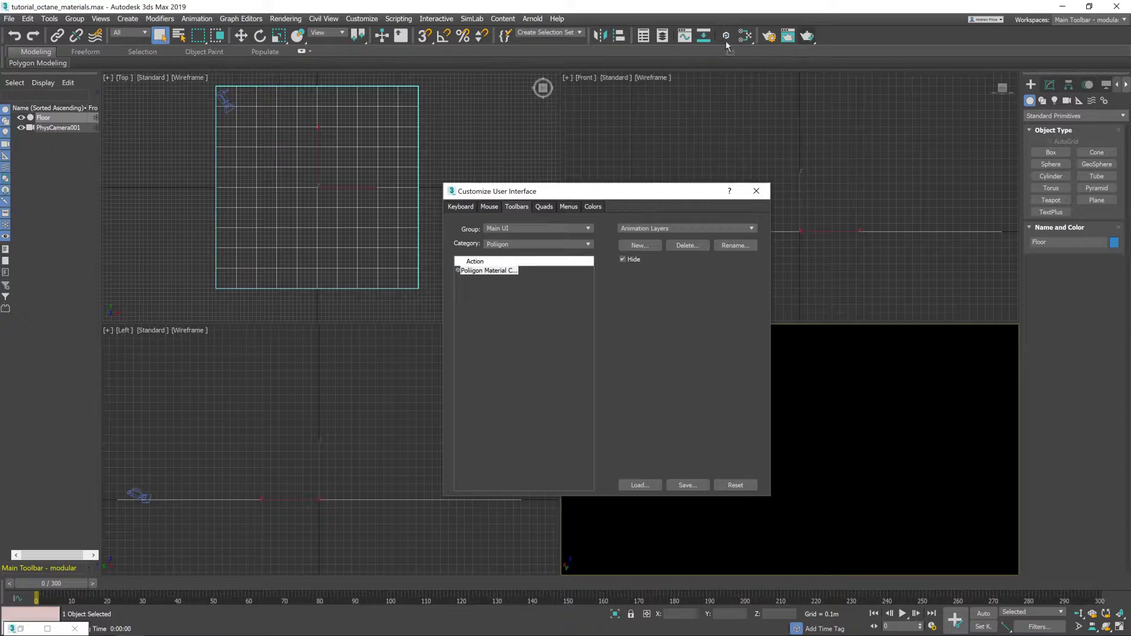
left_click(756, 191)
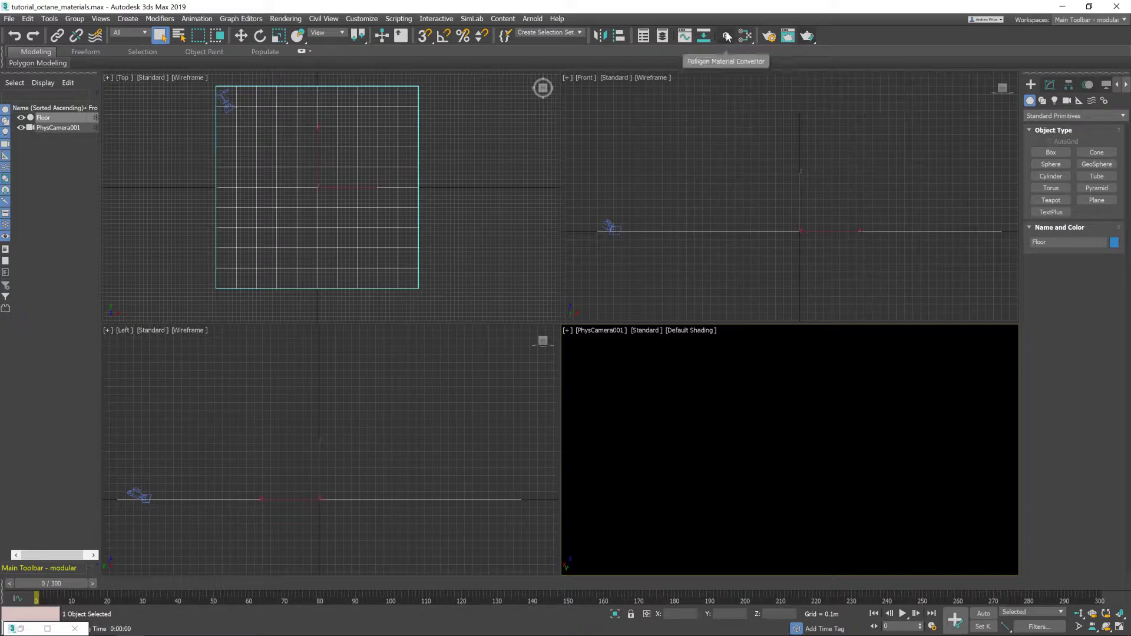
Launch the converter and set its textures folder to D:\Poliigon\Materials\WoodFlooring044.
left_click(727, 36)
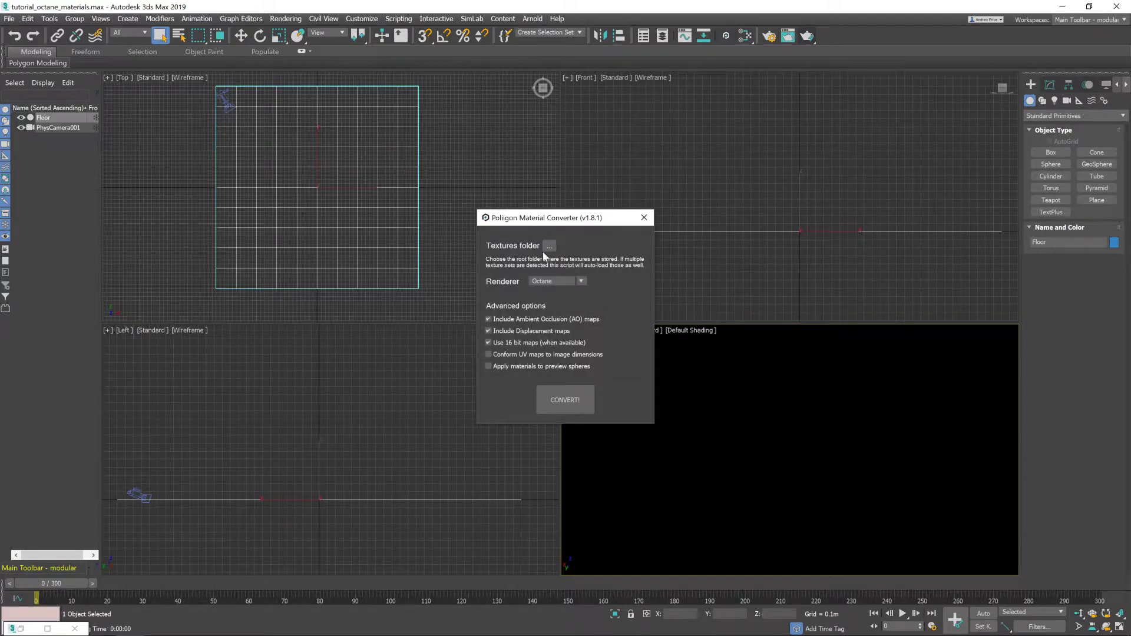
left_click_drag(542, 223, 795, 105)
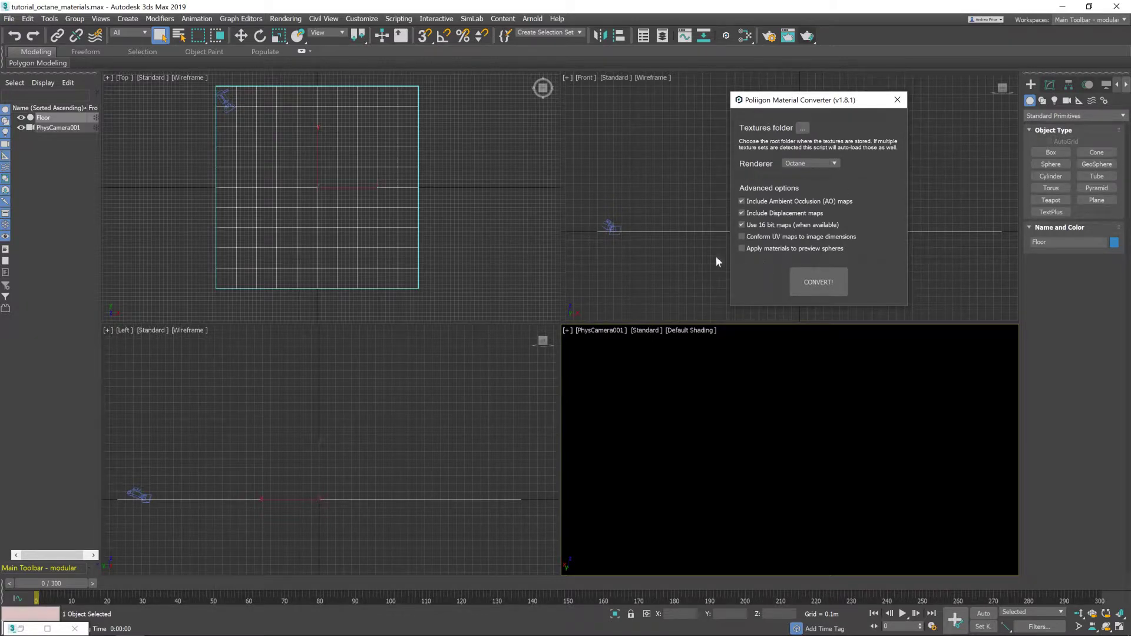
left_click(803, 128)
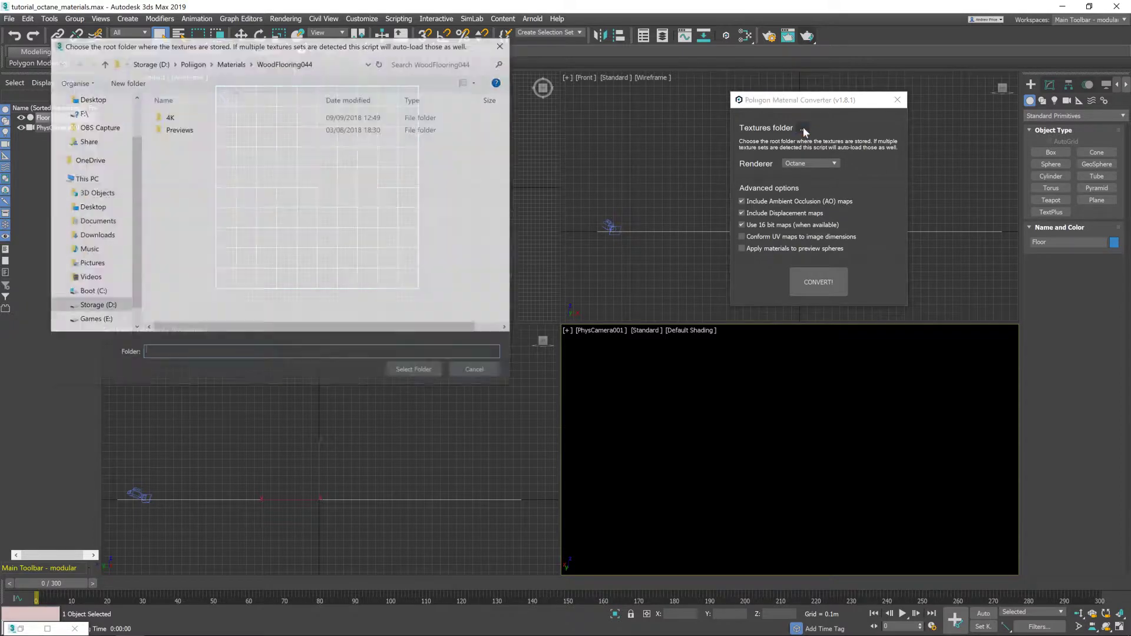
left_click(207, 63)
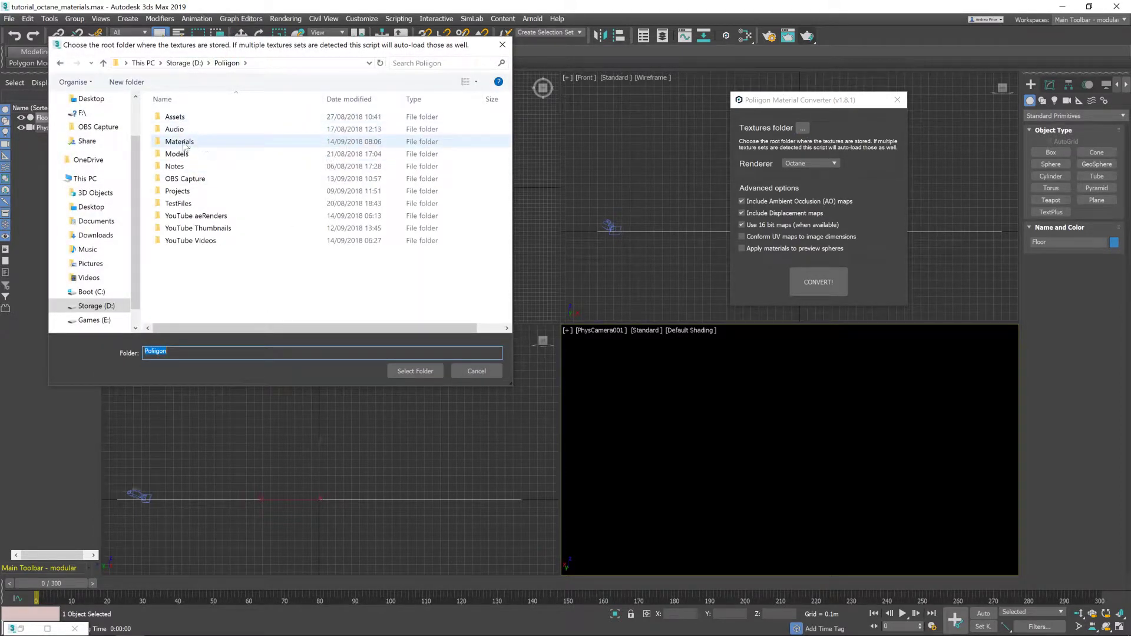
double_click(195, 142)
scroll(259, 135, "down", 10)
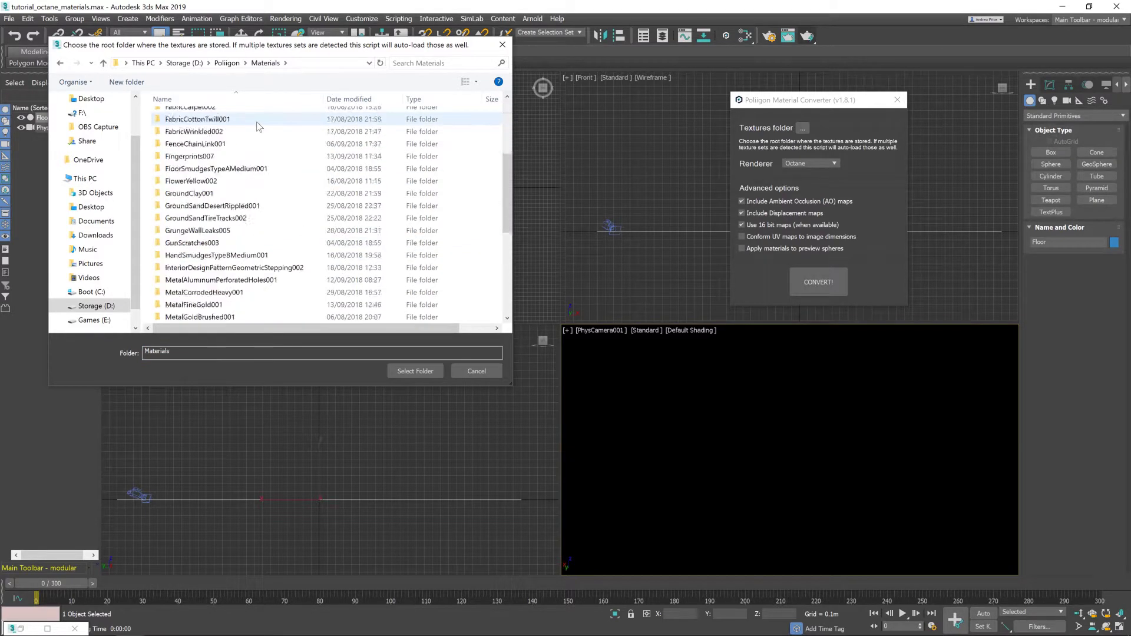
scroll(277, 271, "up", 10)
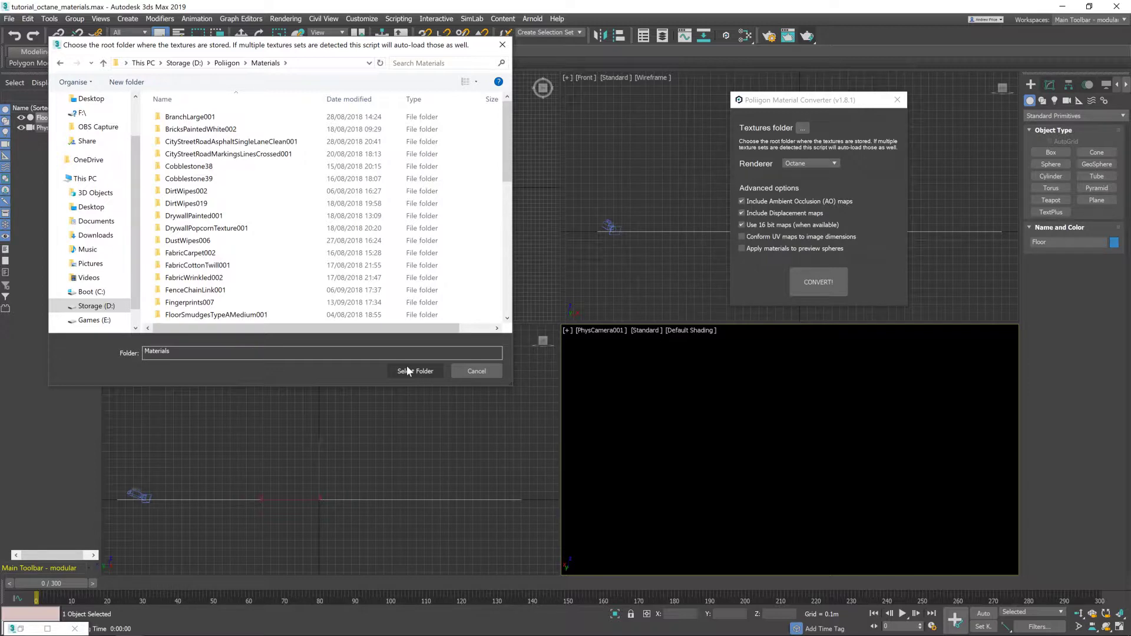
scroll(268, 233, "down", 10)
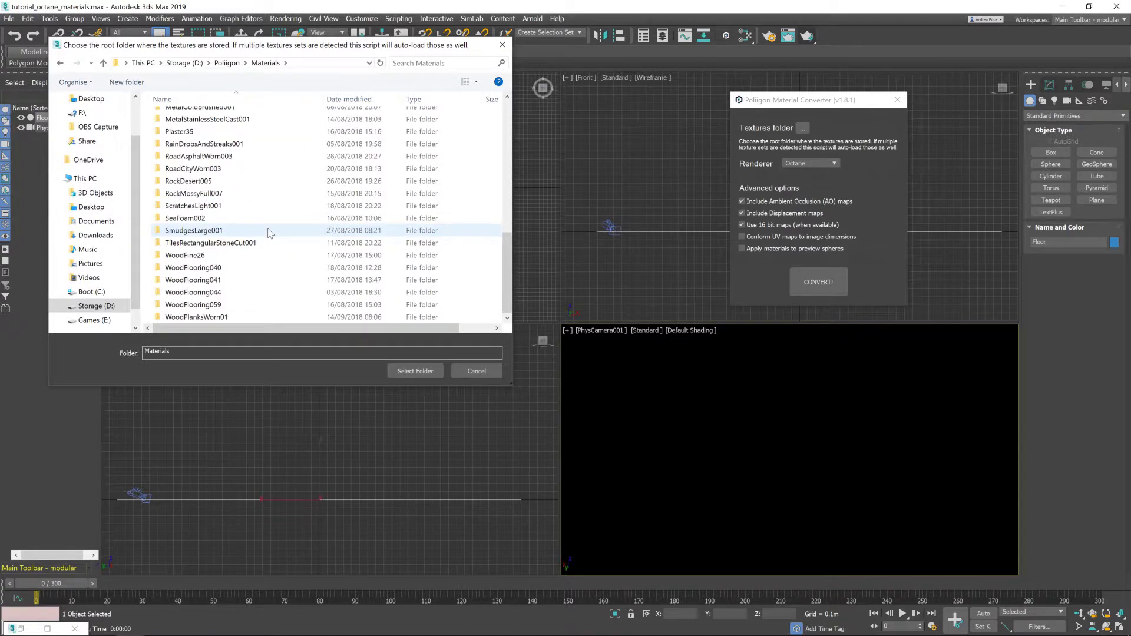
double_click(234, 295)
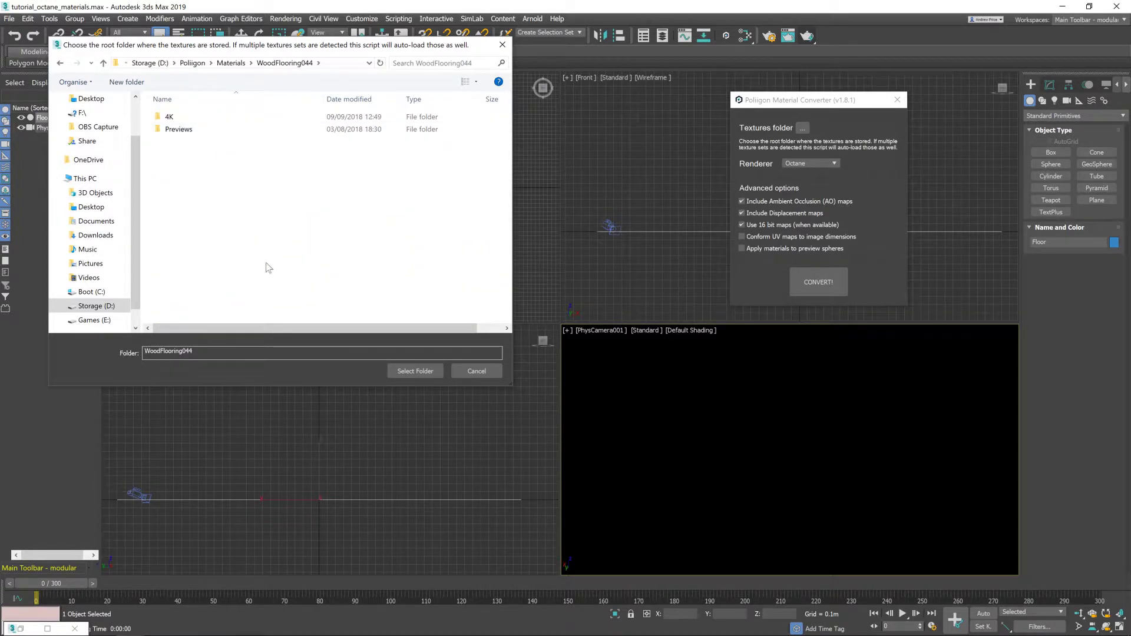
left_click(414, 371)
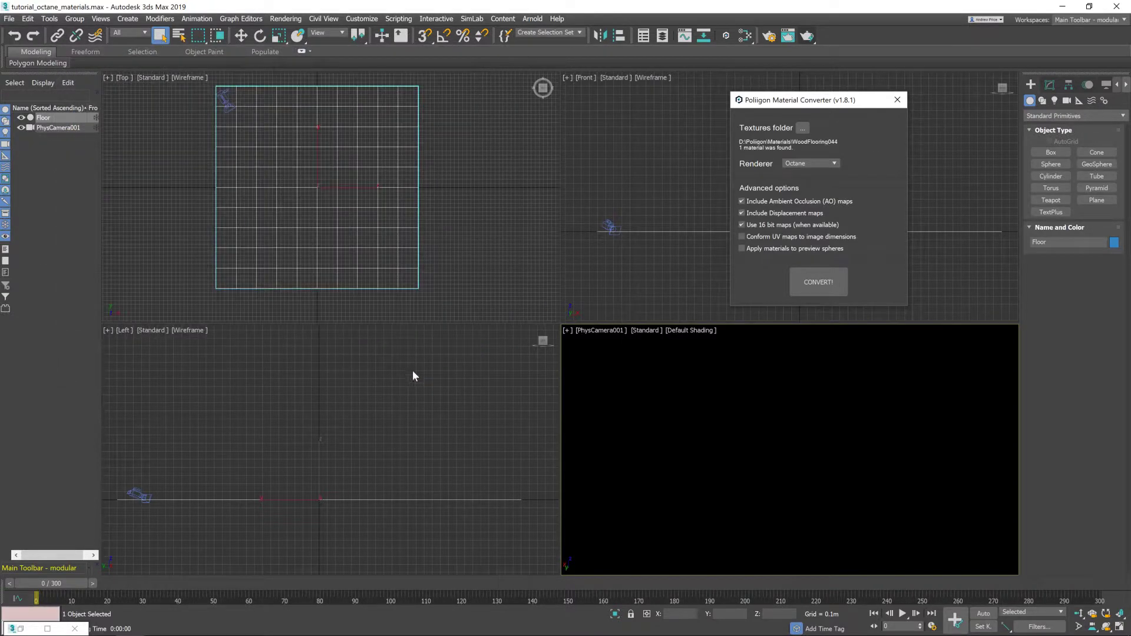
Keep Octane as the target renderer, convert the WoodFlooring044 textures, and dismiss the success message.
left_click(825, 165)
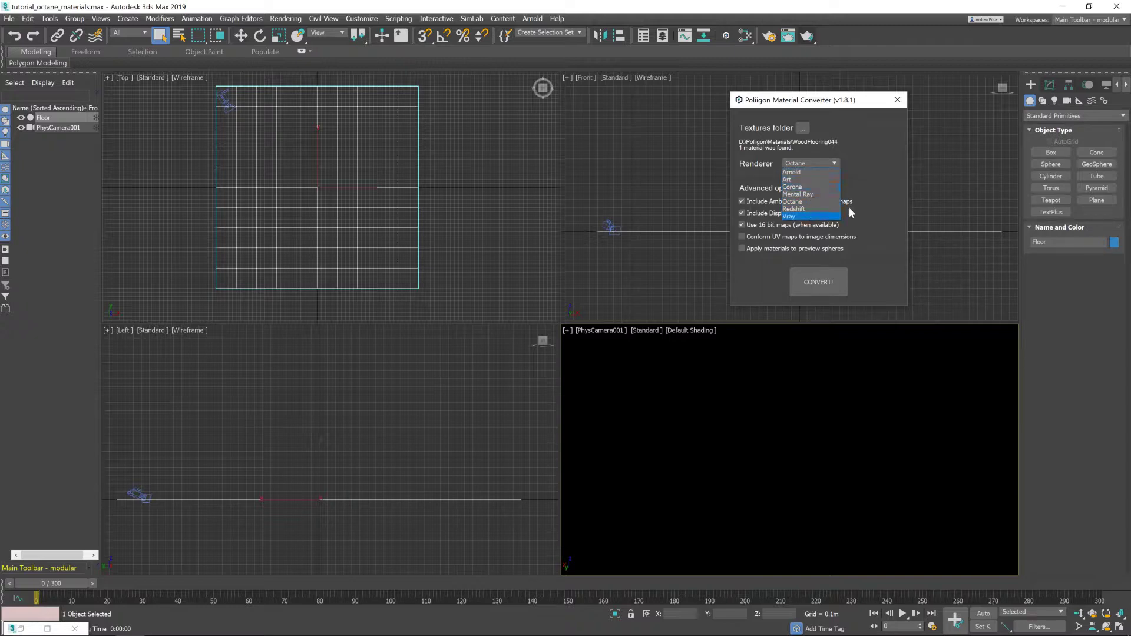
left_click(848, 224)
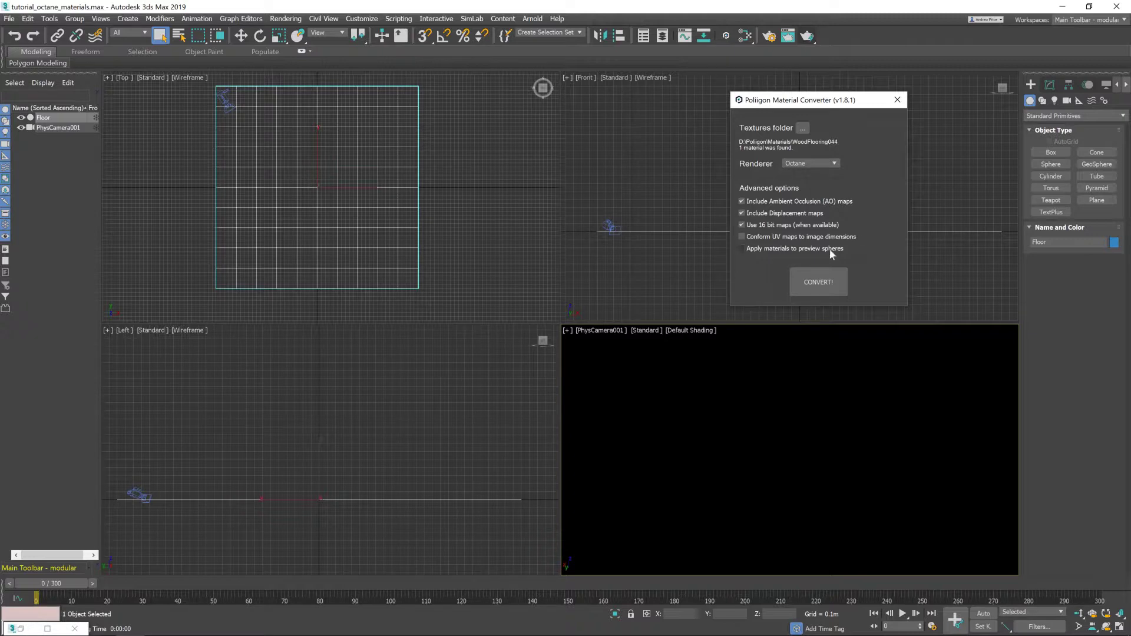
left_click(828, 274)
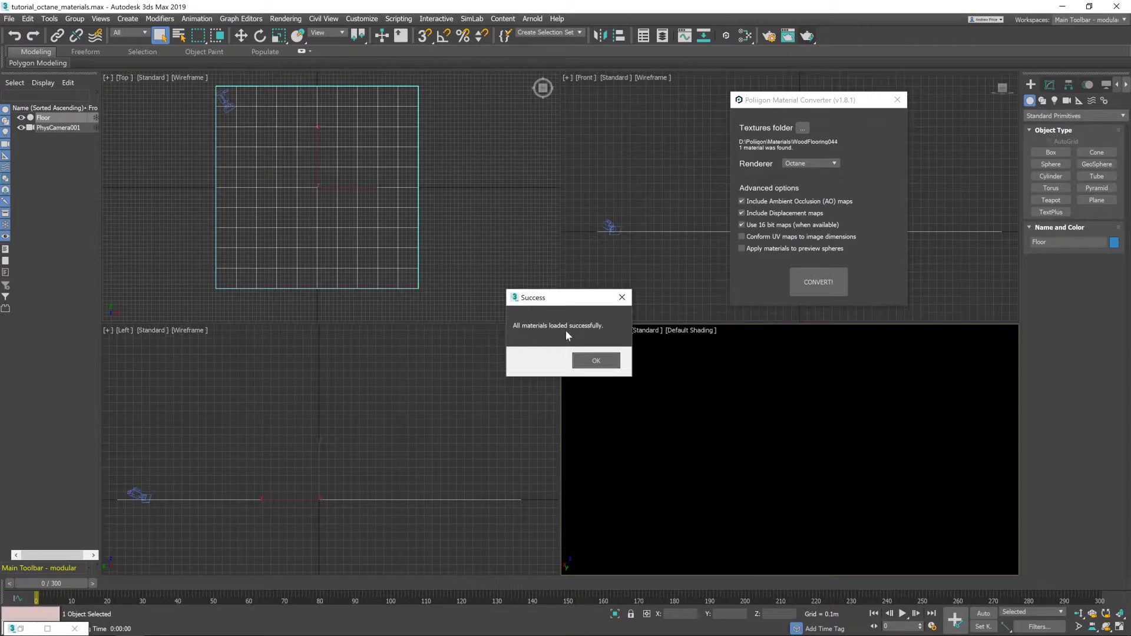
left_click(596, 360)
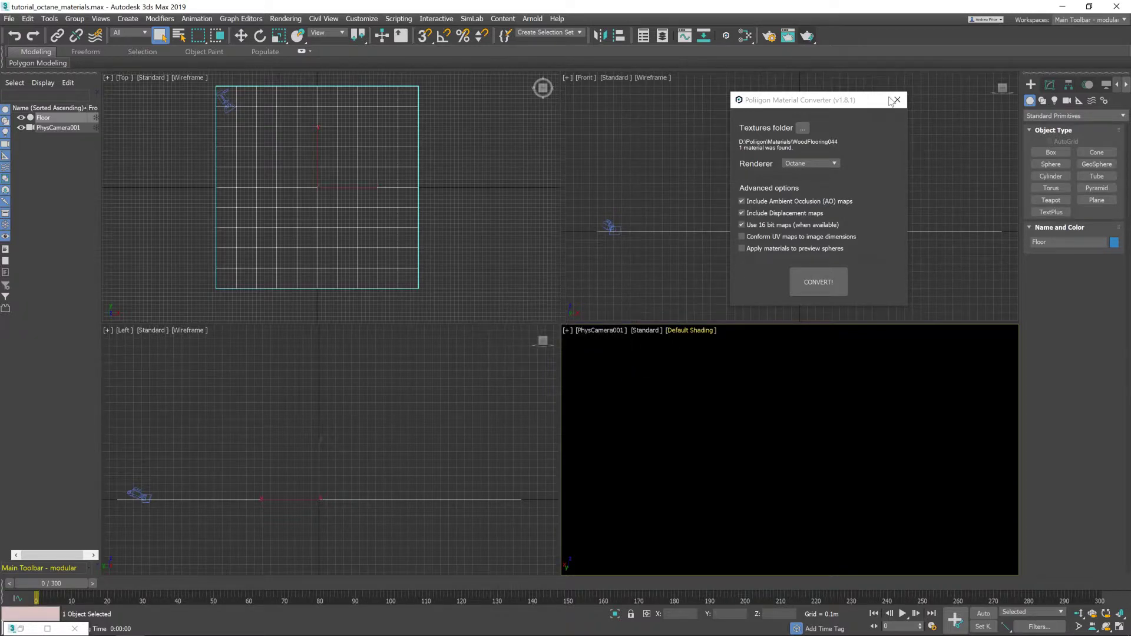
Bring the converted wood flooring material's node tree into the Slate Material Editor view.
left_click(897, 100)
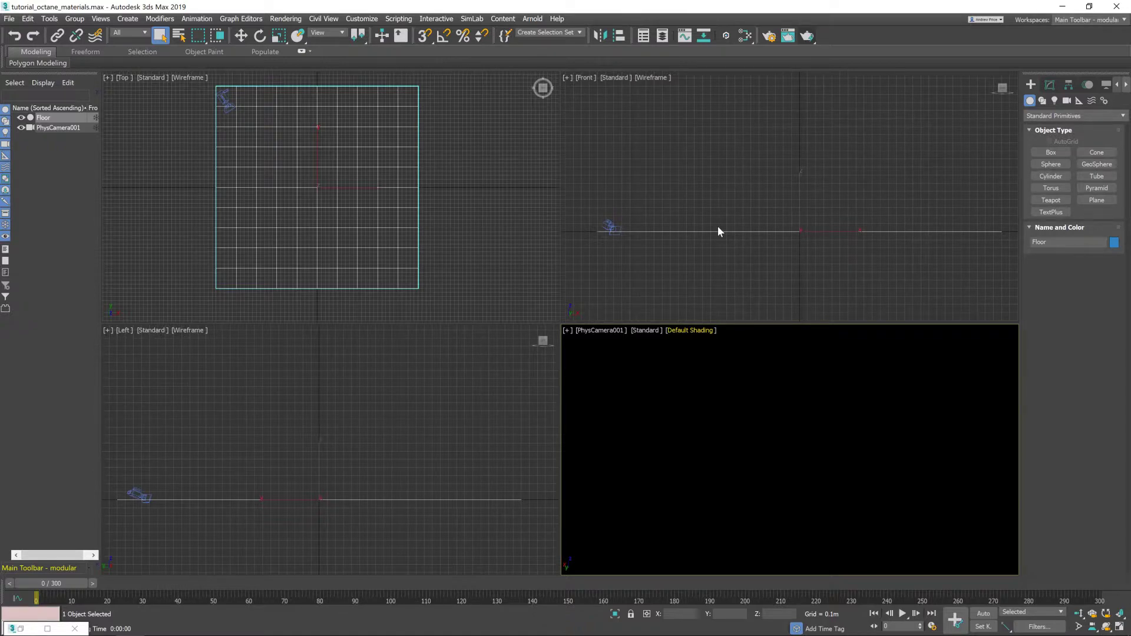
left_click(745, 37)
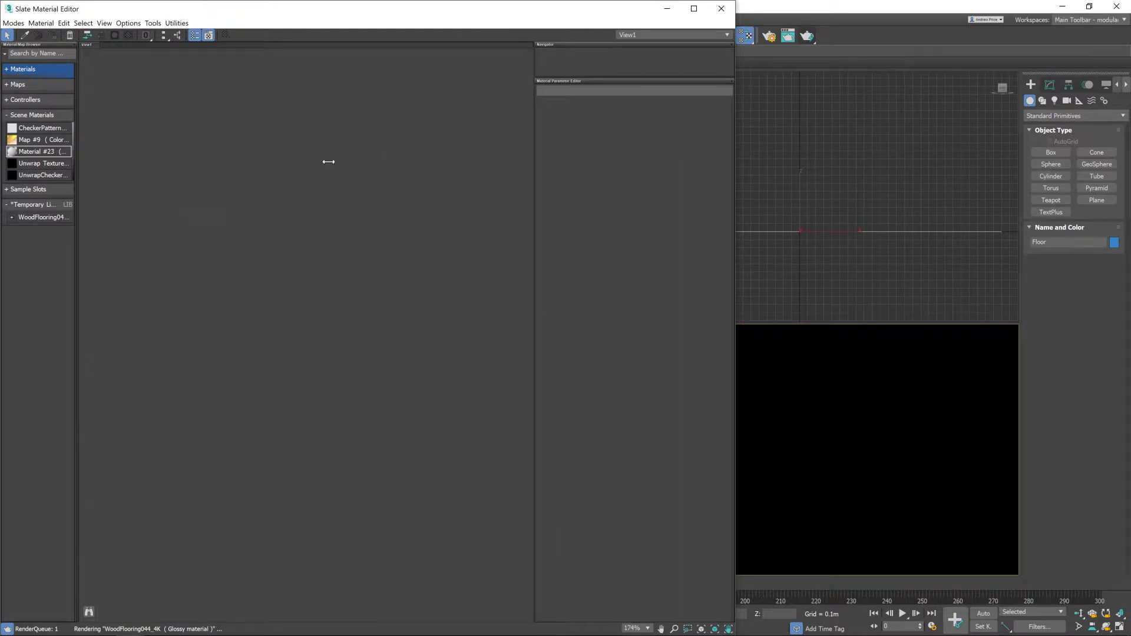
left_click(50, 217)
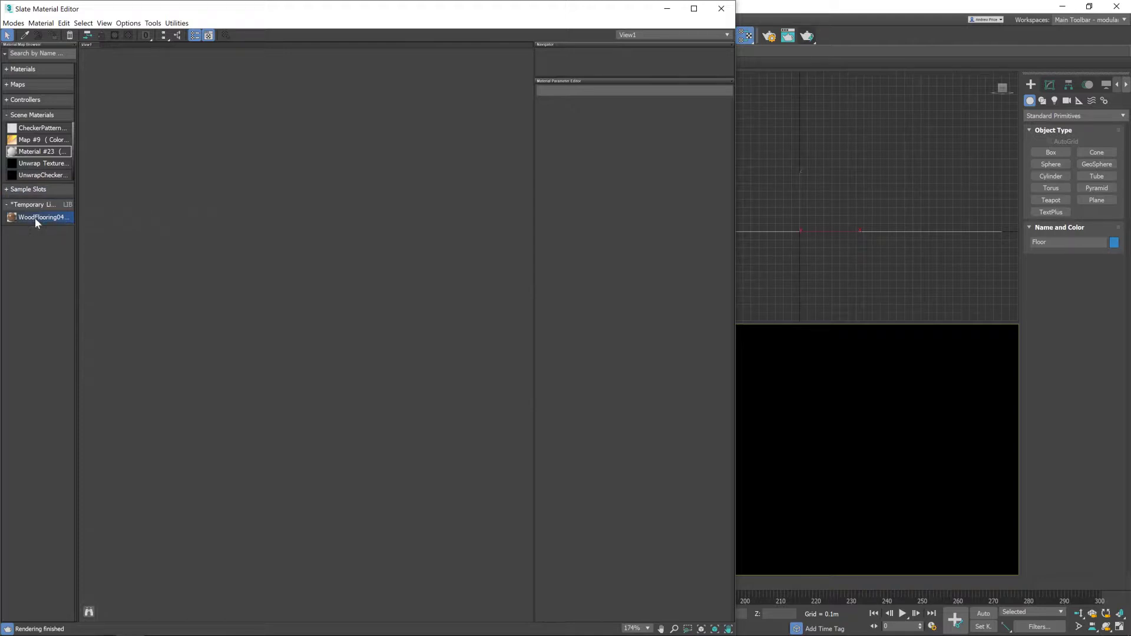
left_click_drag(409, 240, 436, 260)
middle_click_drag(449, 138, 463, 135)
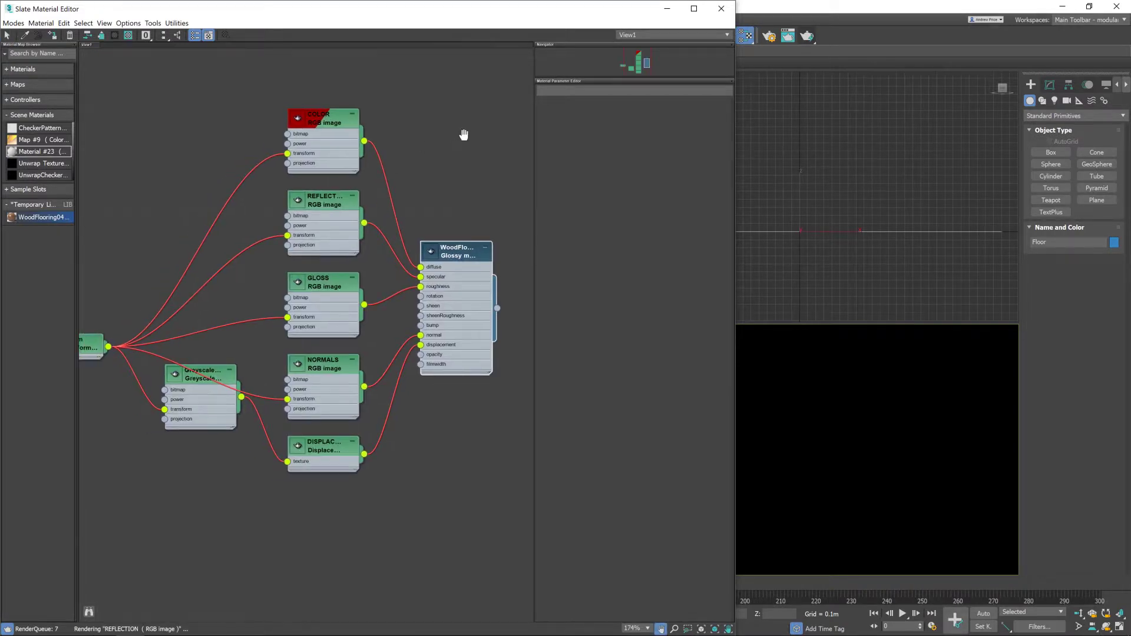
scroll(464, 135, "down", 1)
scroll(470, 161, "left", 1)
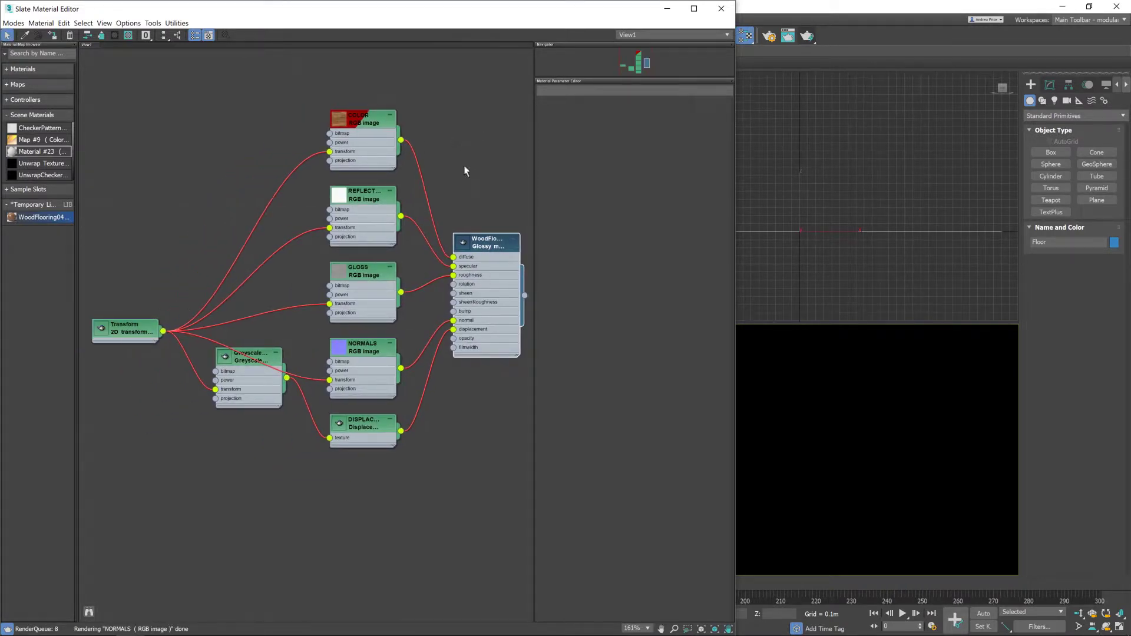
left_click_drag(259, 358, 276, 424)
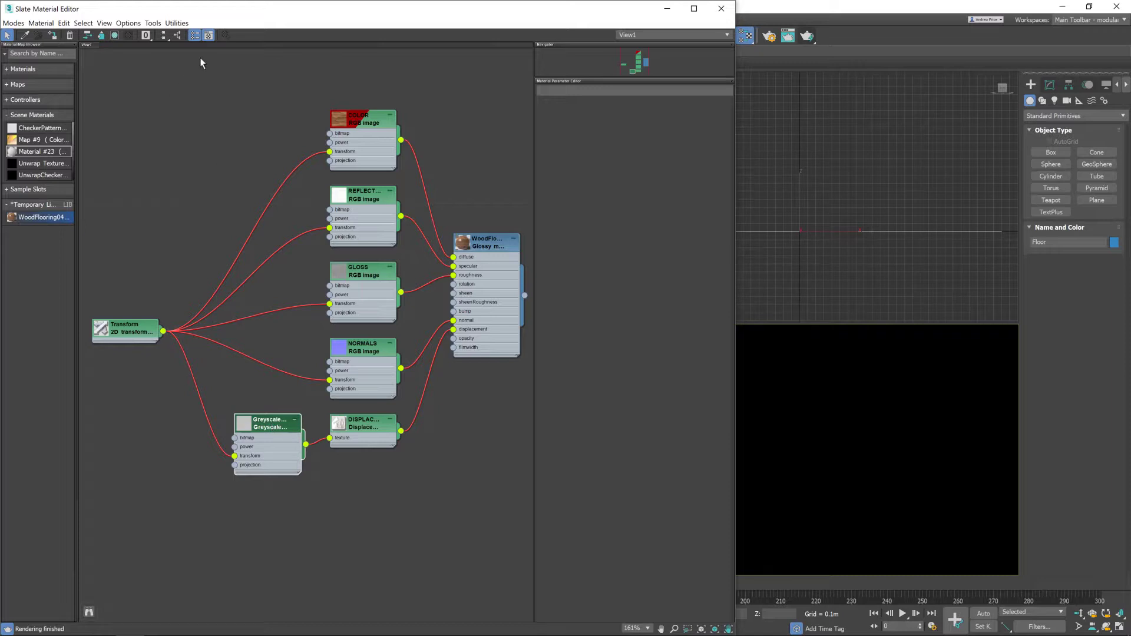
Assign the WoodFlooring044_4K material to the Floor and re-dock the widened editor.
left_click_drag(203, 8, 360, 43)
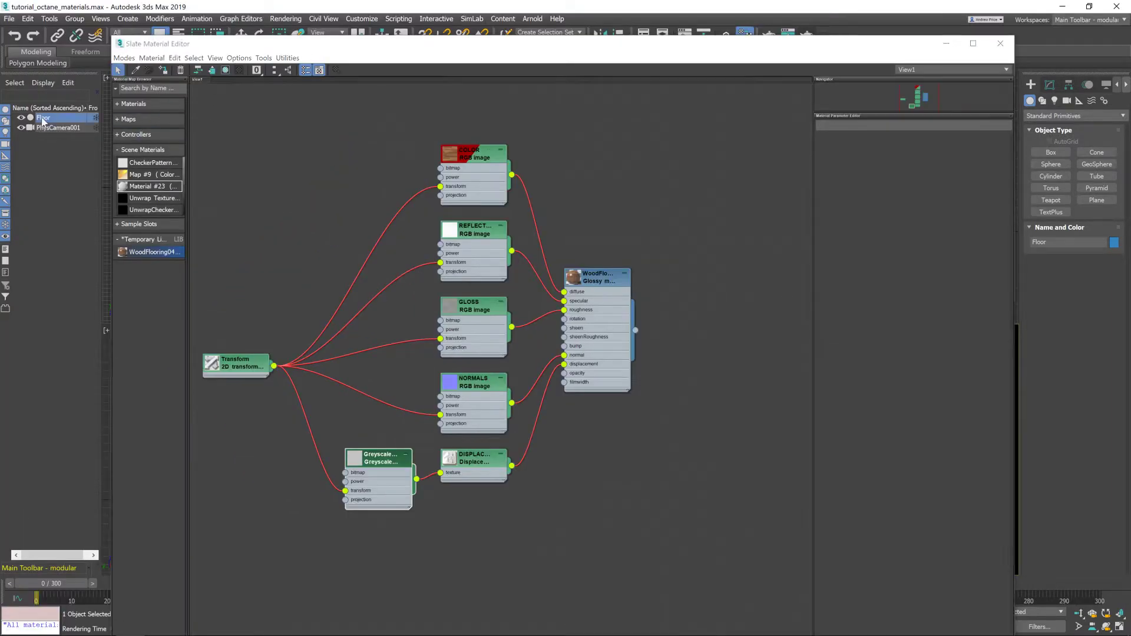
right_click(594, 279)
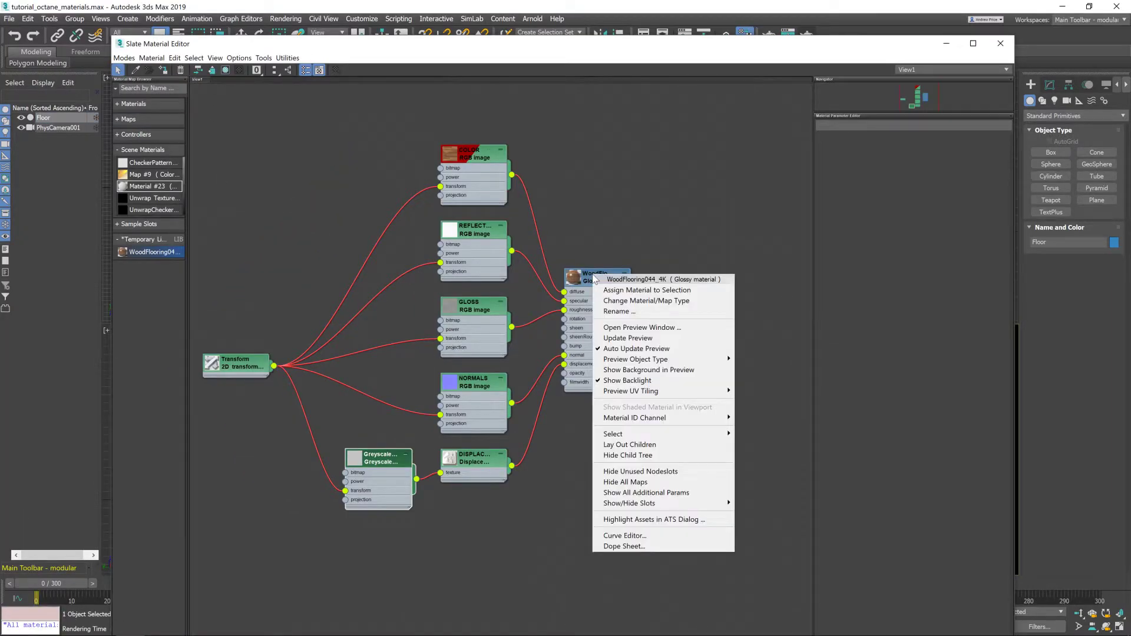
left_click(646, 295)
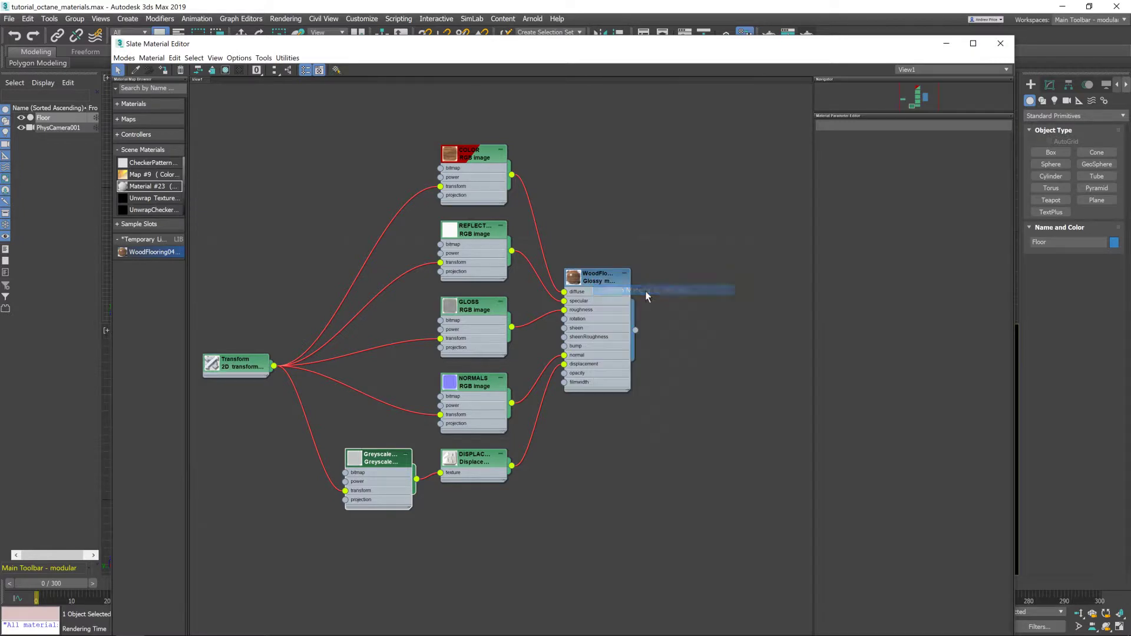
key("super+Left")
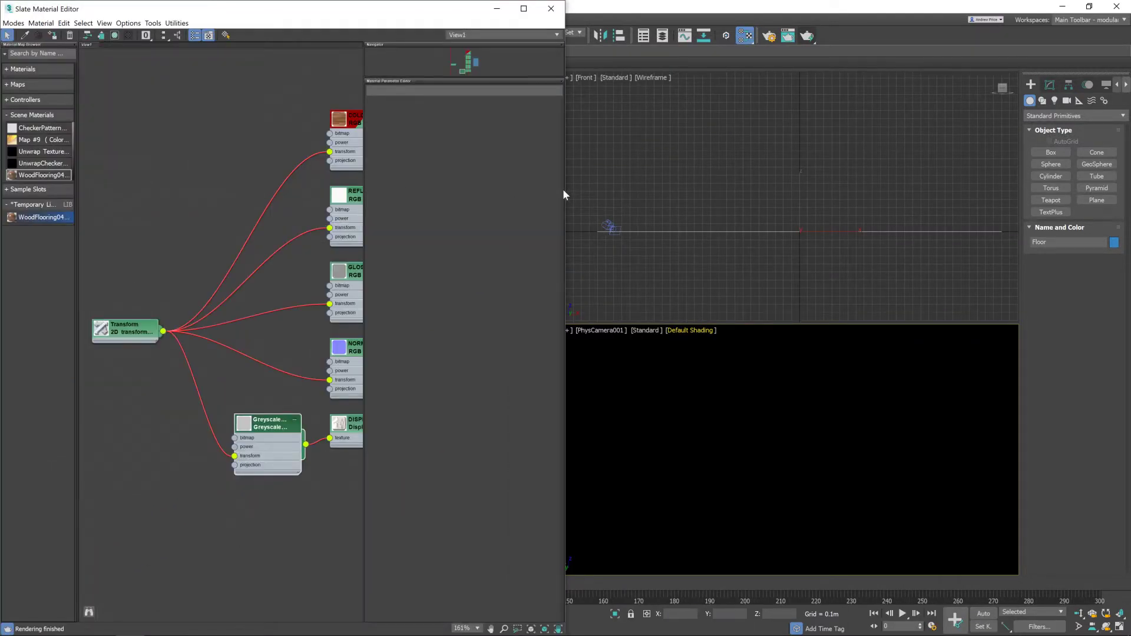
left_click_drag(564, 190, 759, 191)
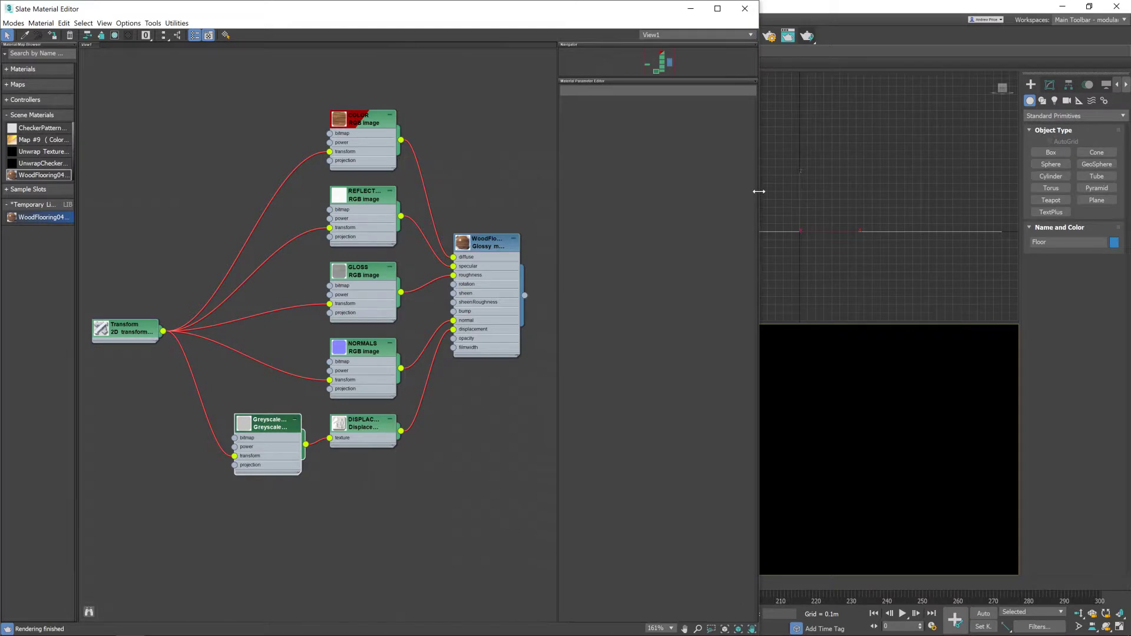
Open the OctaneRender viewport from Render Setup's Kernel tab and position its window.
left_click(772, 40)
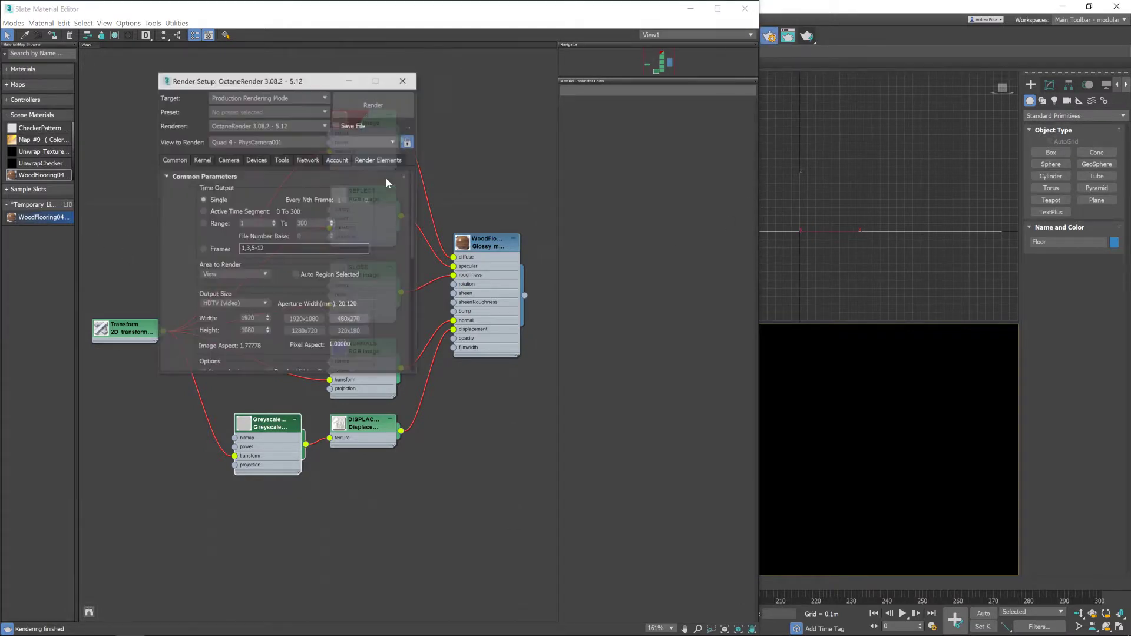
left_click(202, 160)
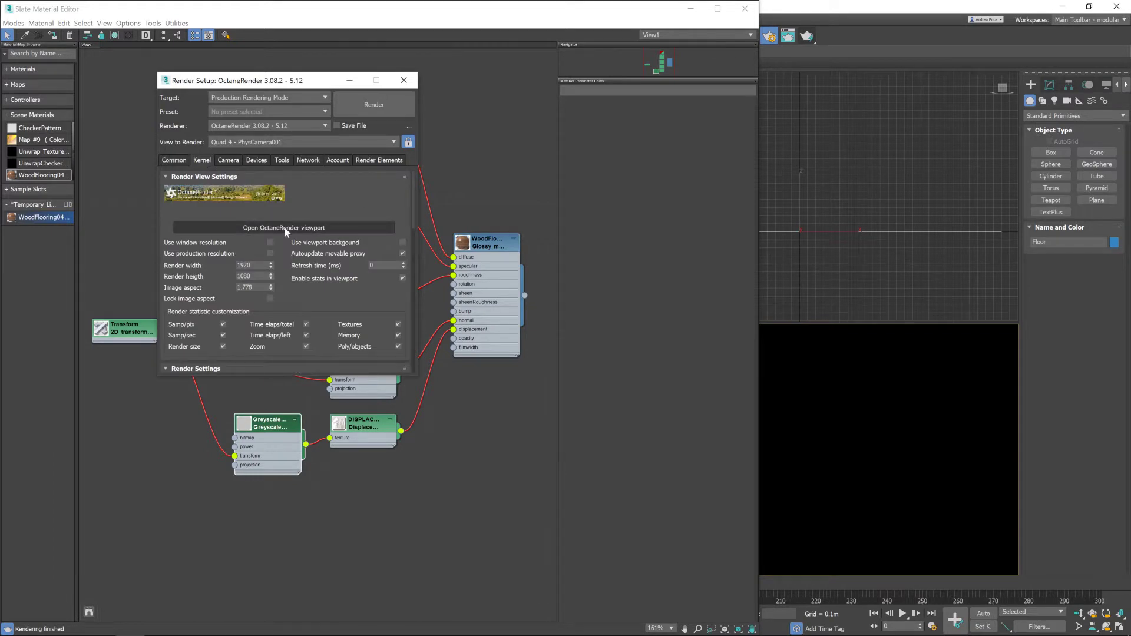
left_click(301, 227)
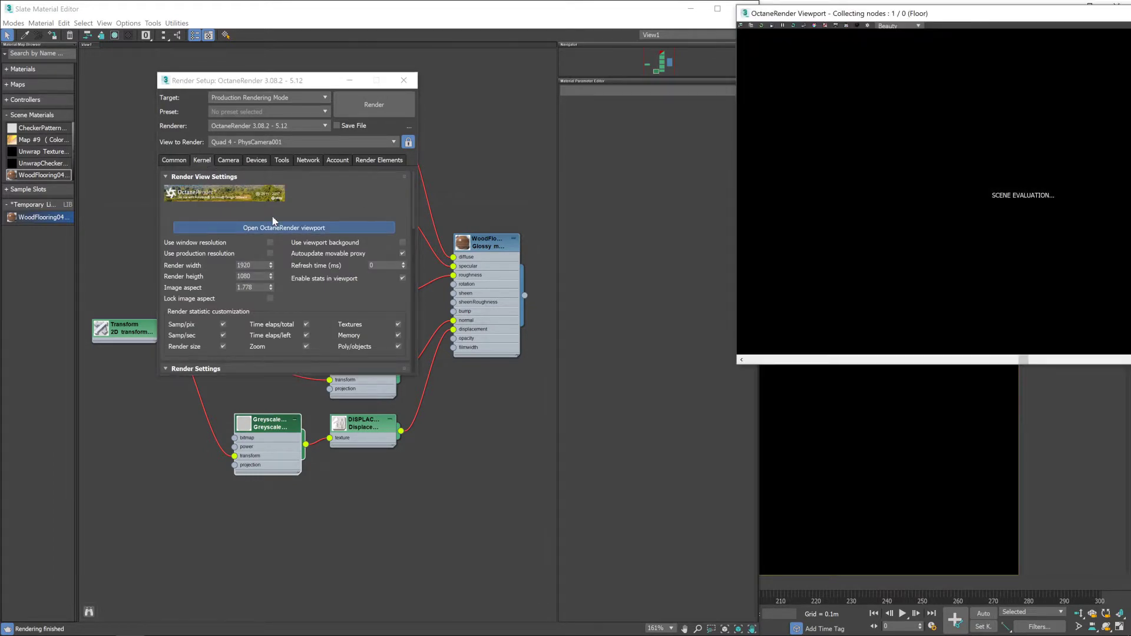
left_click(404, 80)
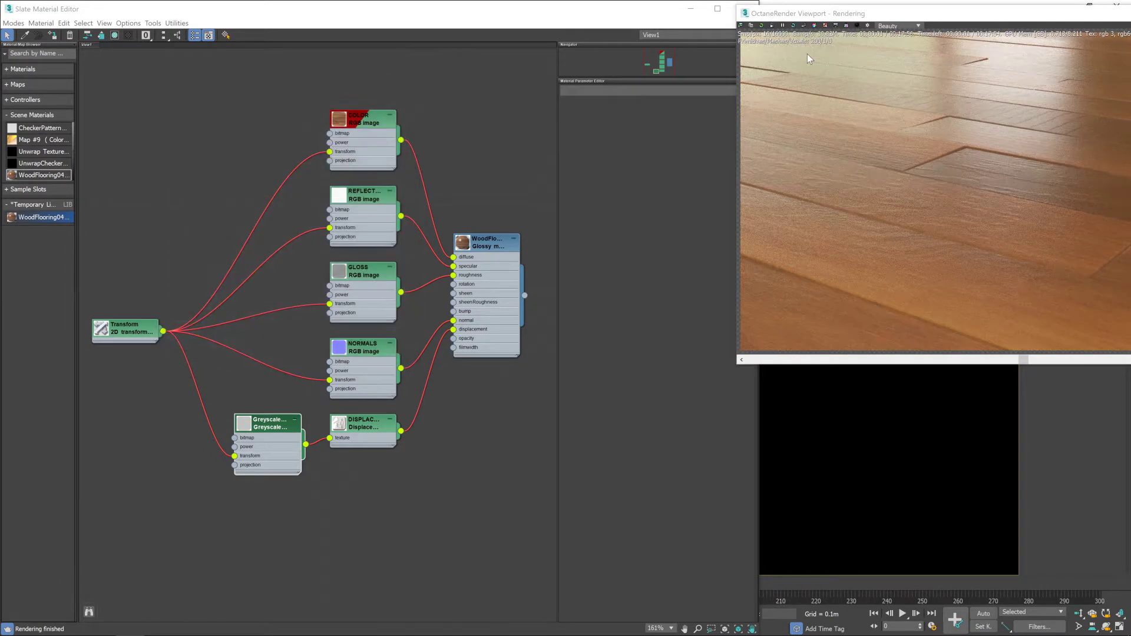
left_click_drag(831, 17, 624, 257)
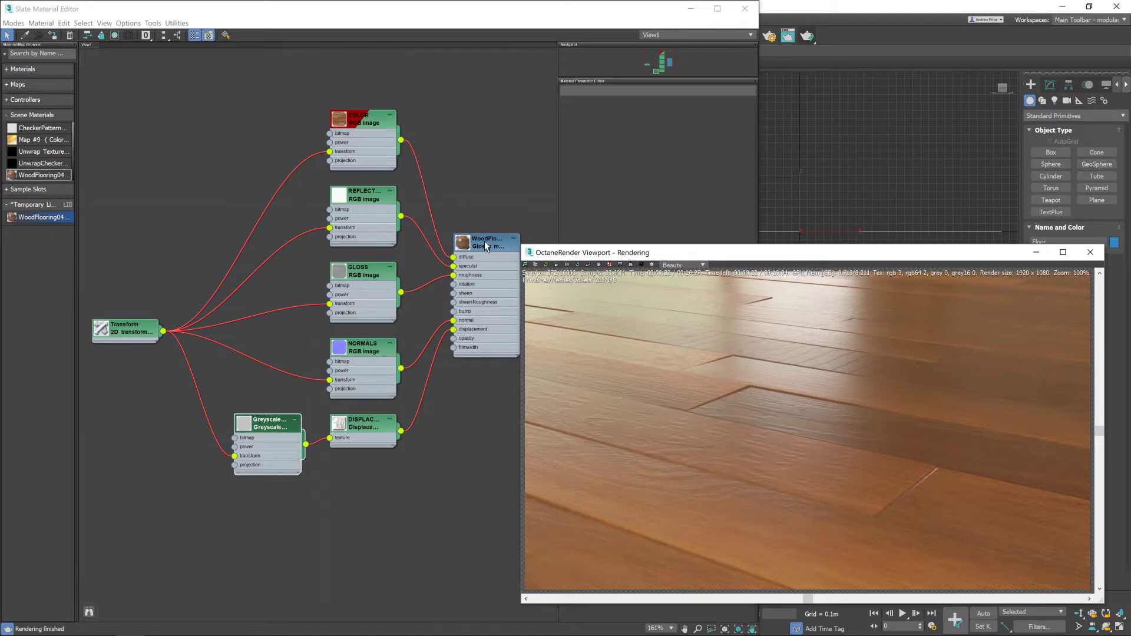
Set the DISPLACEMENT node's Height to 0.005 and check the updated render.
left_click(356, 421)
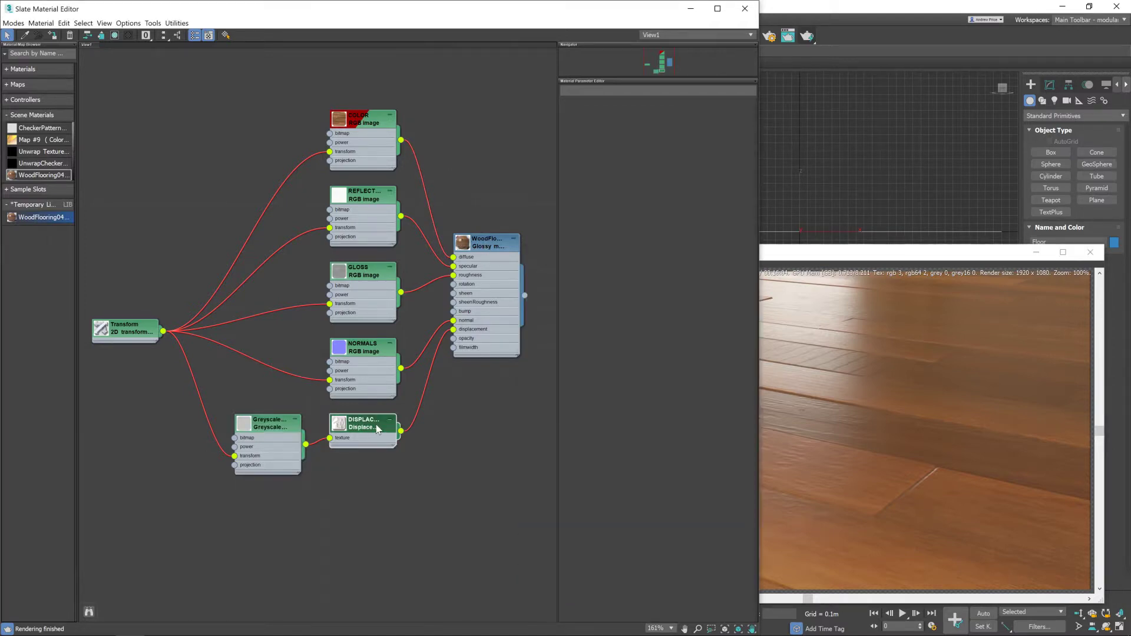
left_click(378, 429)
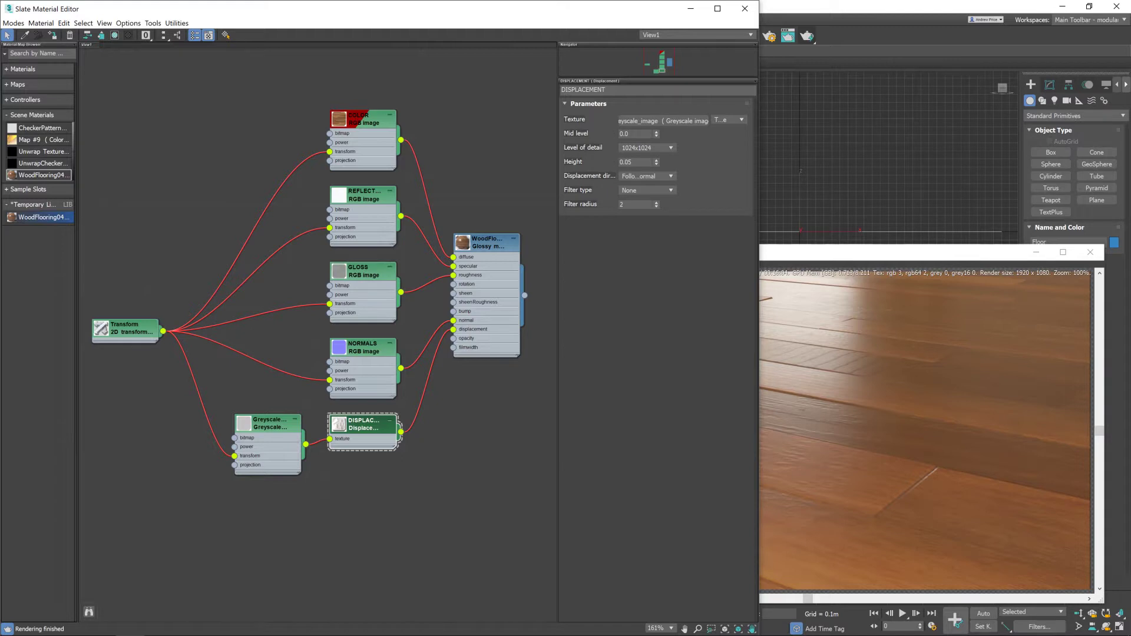
left_click(635, 162)
key("Return")
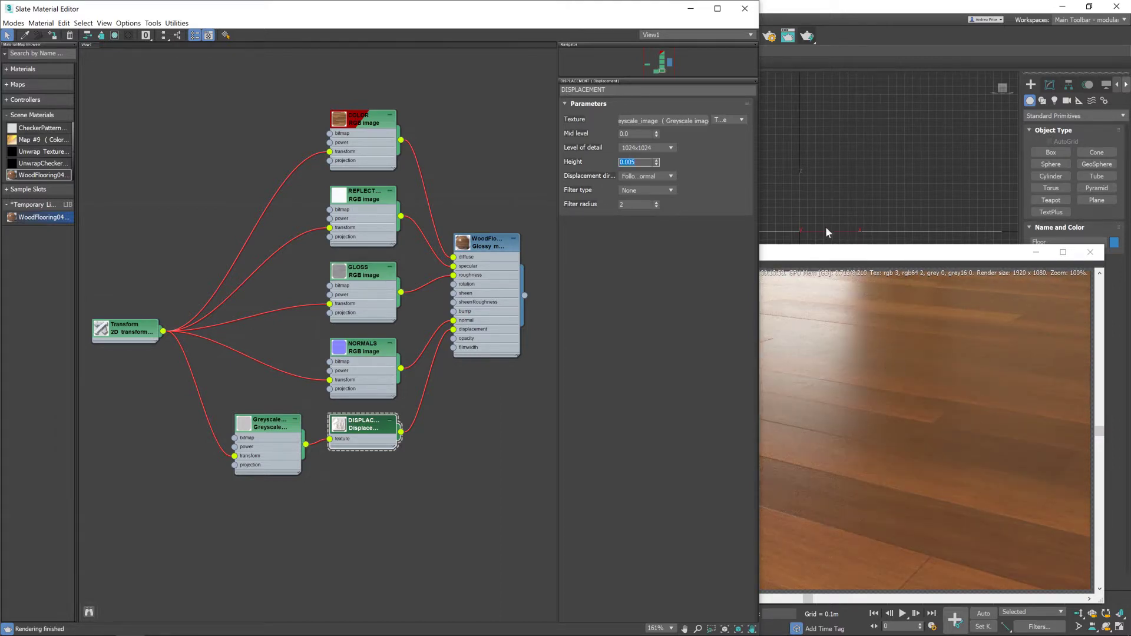
left_click(843, 254)
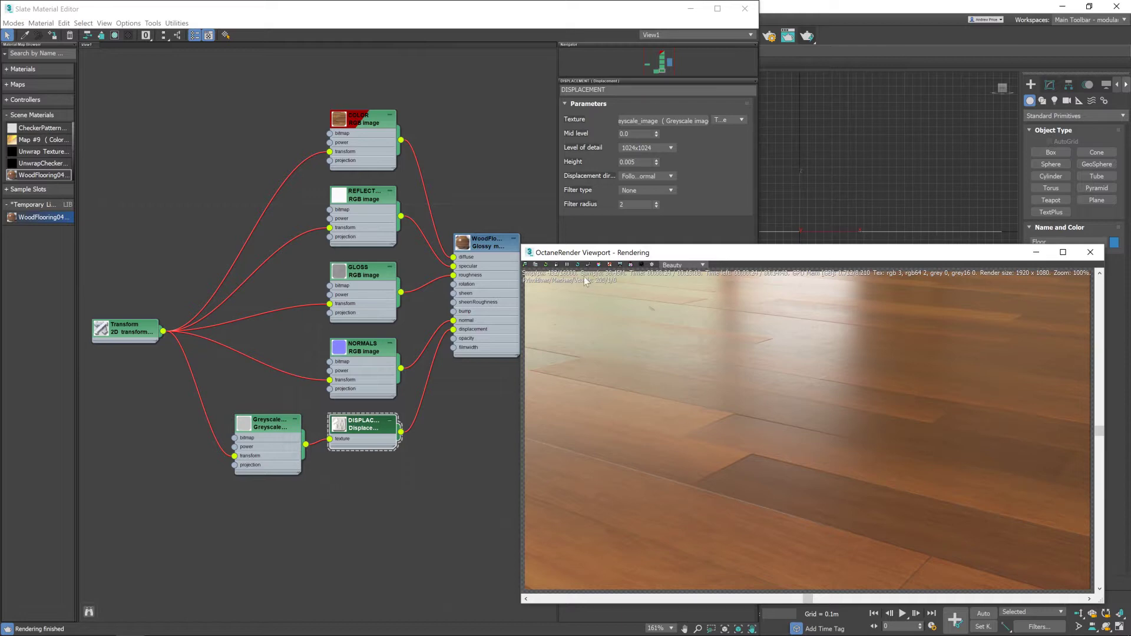
Add an OctaneRender Multiply texture node beside GLOSS and wire GLOSS into its texture1 input.
left_click(373, 271)
left_click_drag(373, 271, 286, 277)
right_click(368, 275)
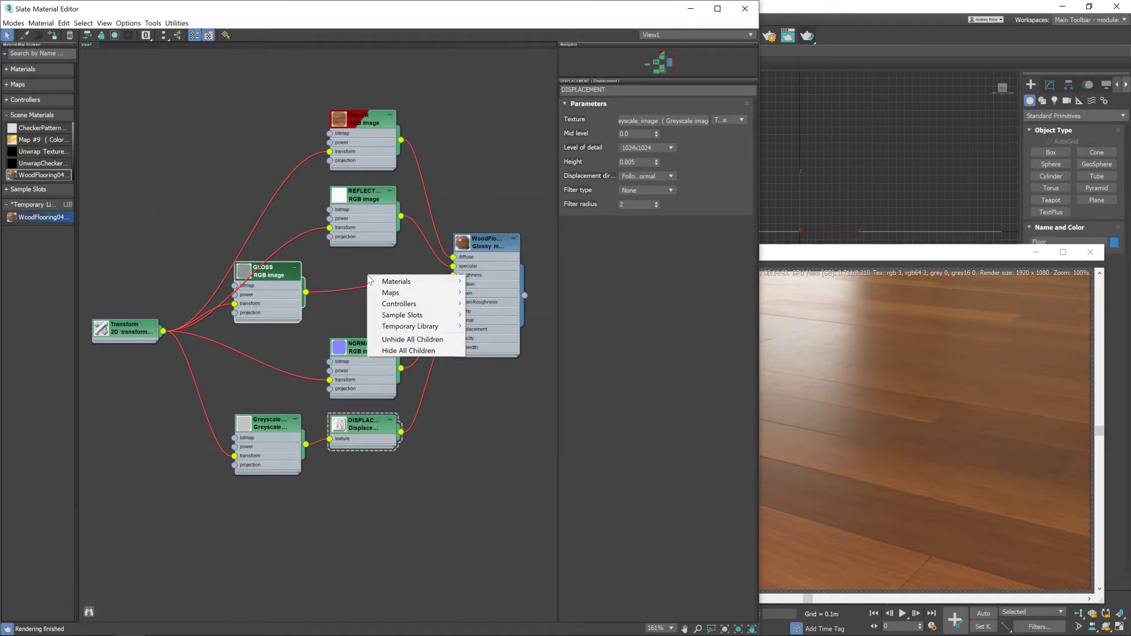
mouse_move(406, 294)
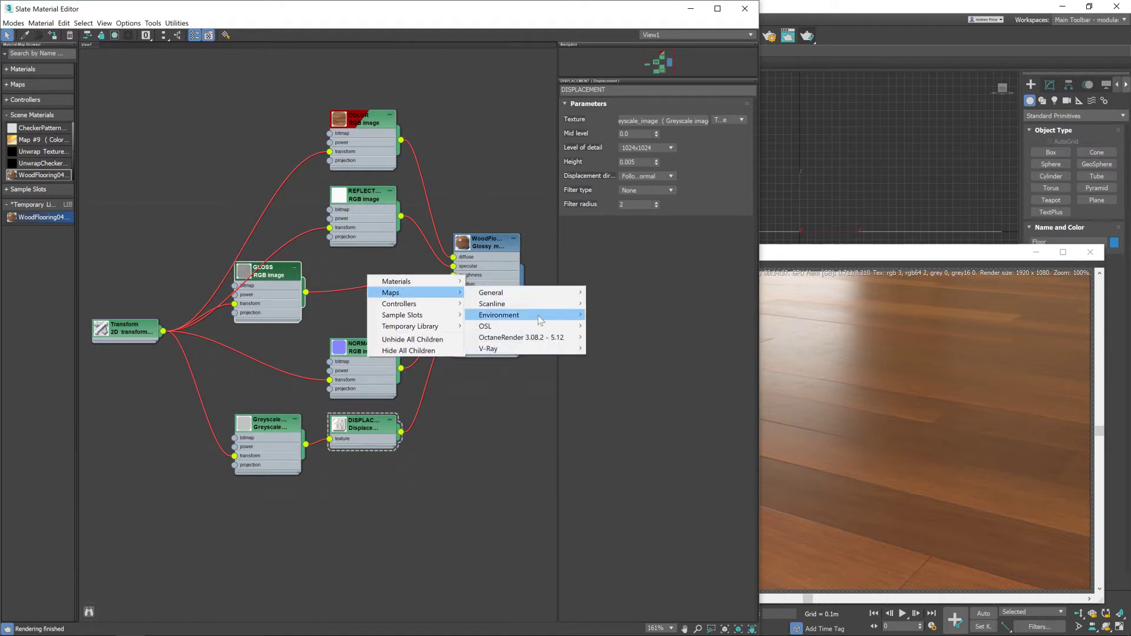
mouse_move(567, 342)
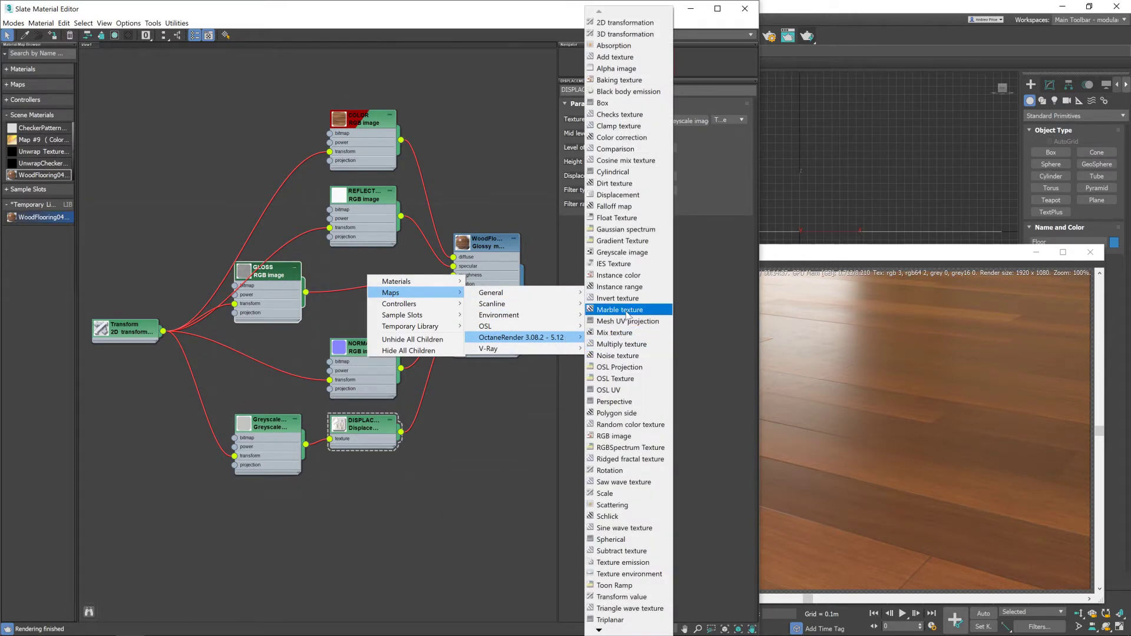
left_click(626, 345)
left_click_drag(365, 268, 375, 277)
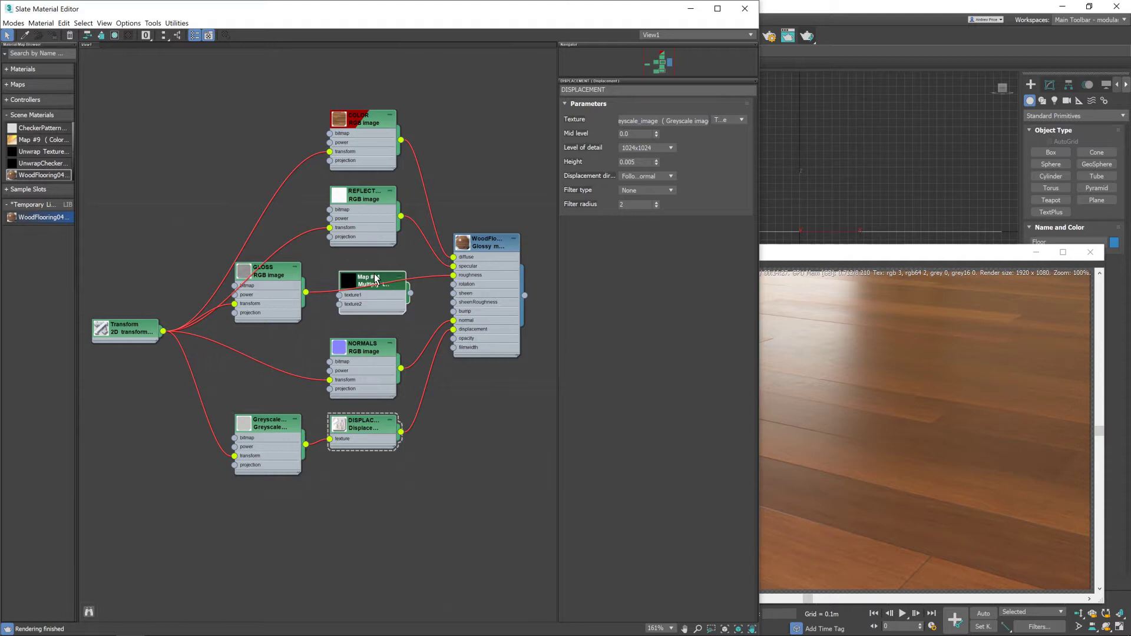
left_click_drag(306, 293, 339, 295)
left_click(368, 279)
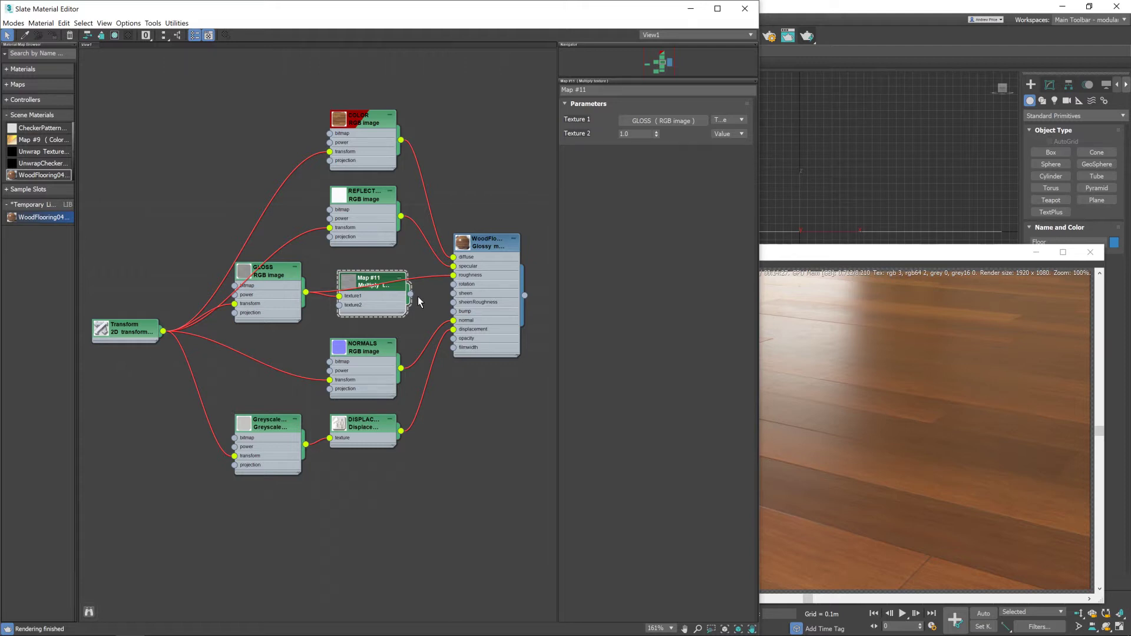
Connect the Multiply node to the material's roughness and try Texture 2 at 0.
left_click_drag(410, 293, 454, 277)
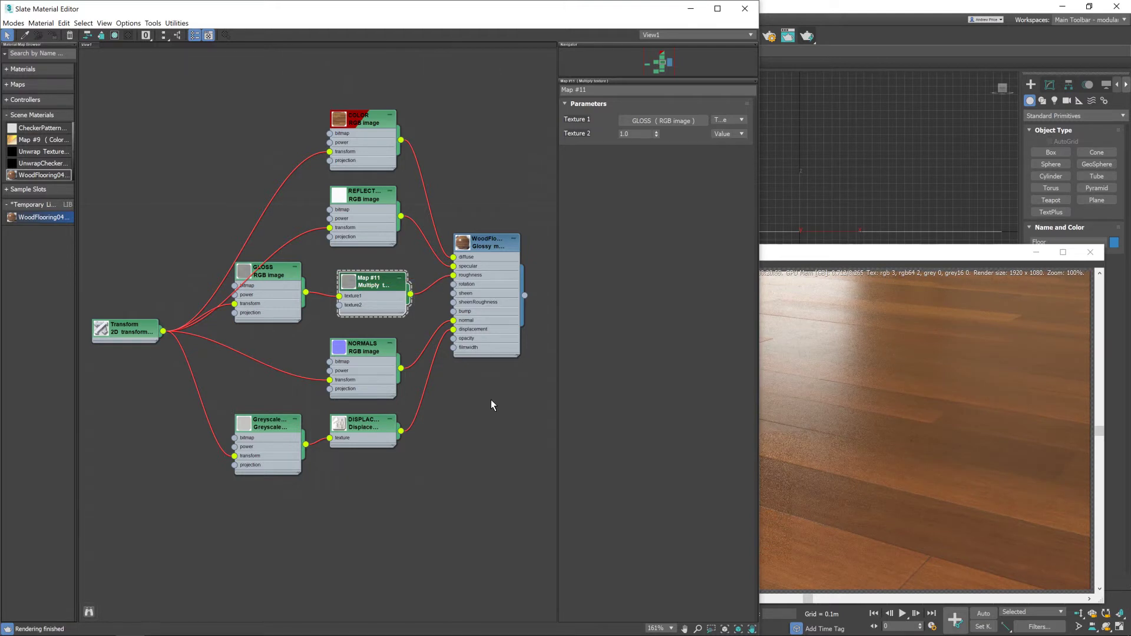
left_click(862, 268)
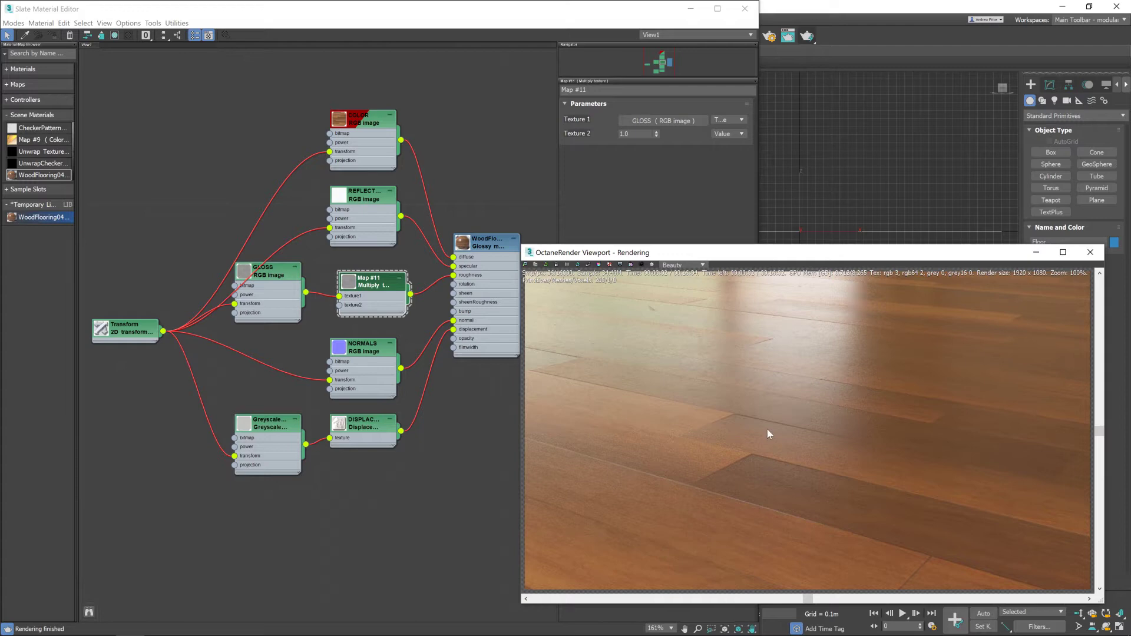
left_click(633, 133)
type("0")
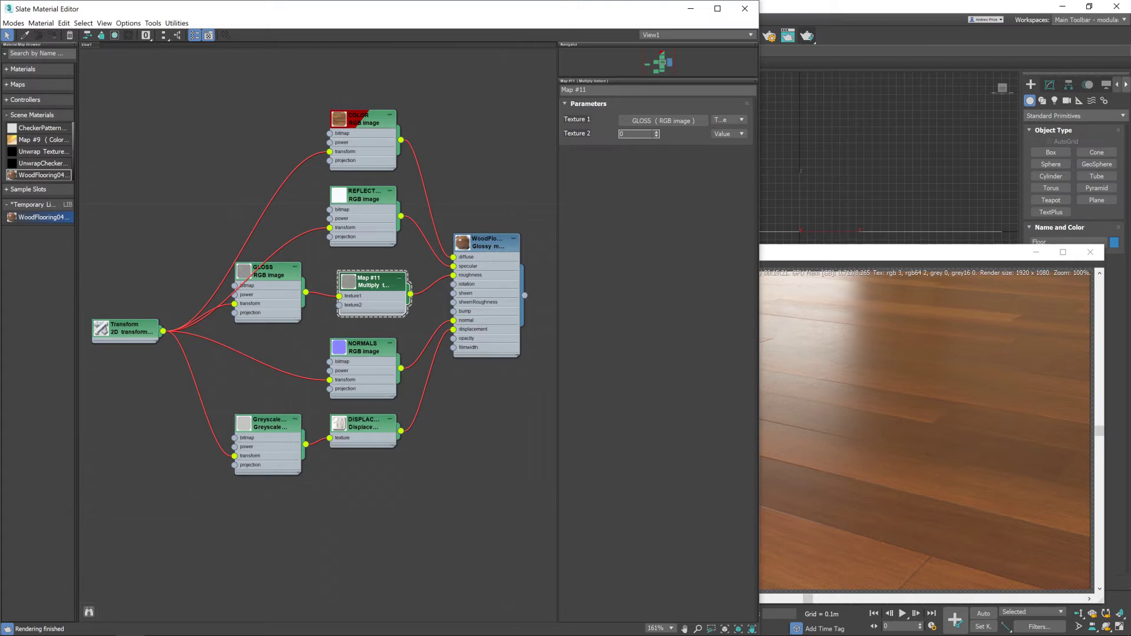
key("Return")
left_click(832, 255)
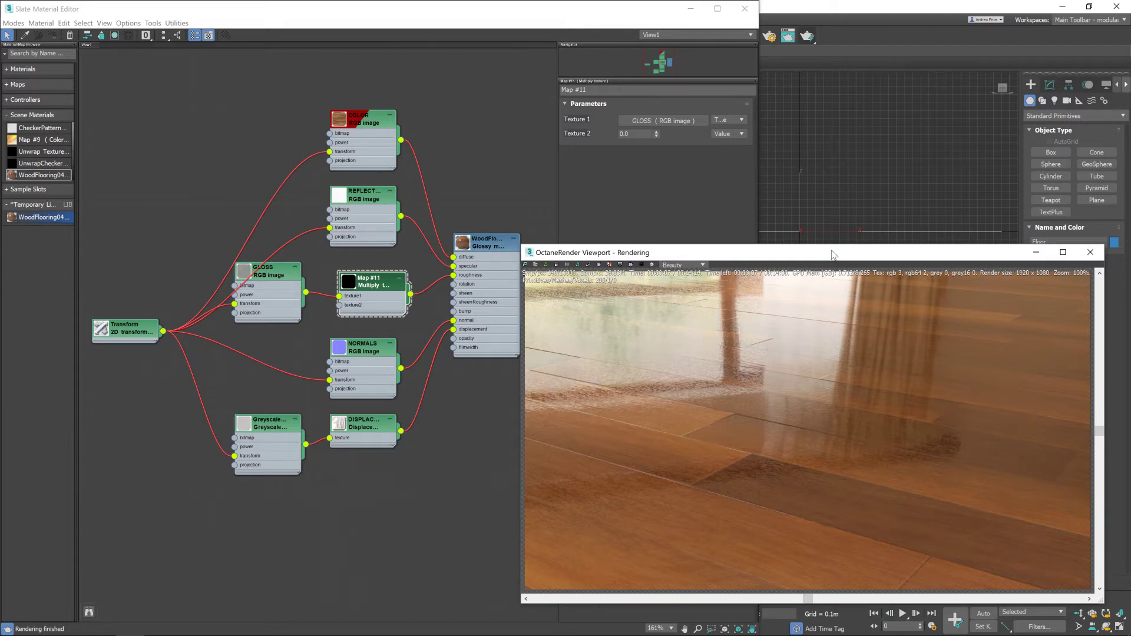
Try Texture 2 at 0.5, then settle on 0.6 and check the render.
left_click(641, 132)
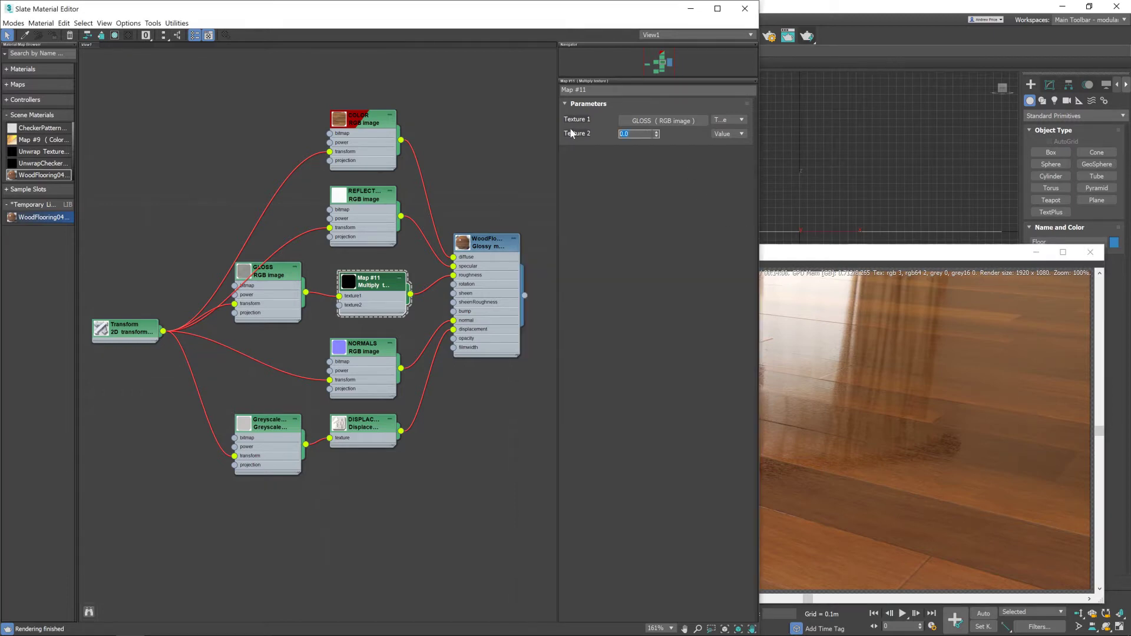
type("0.5")
key("Return")
left_click(804, 253)
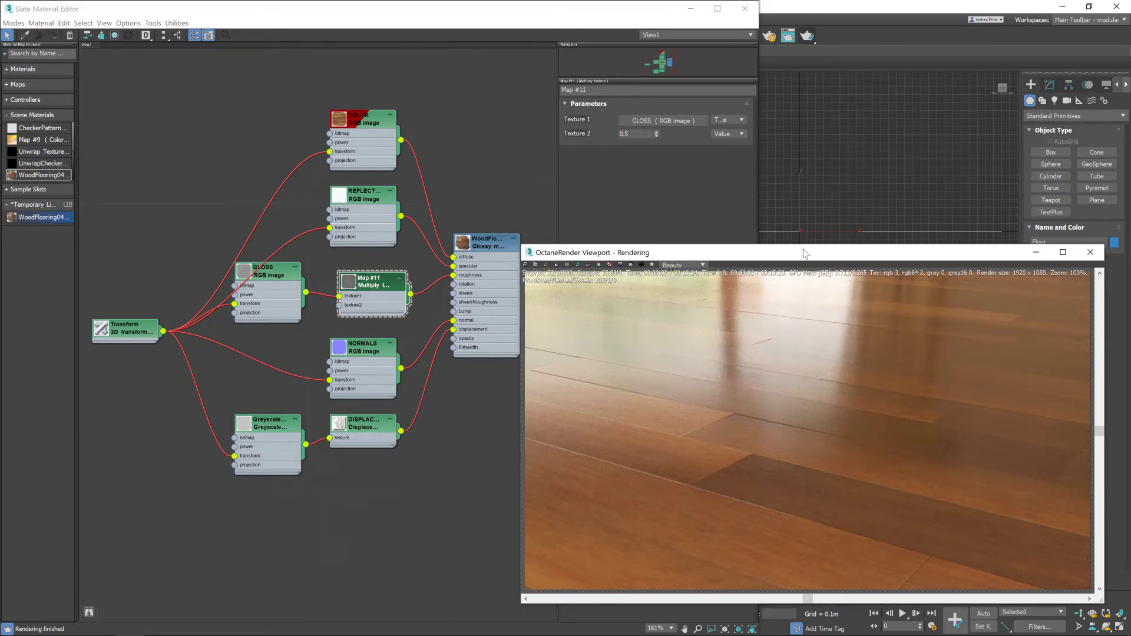
left_click(595, 131)
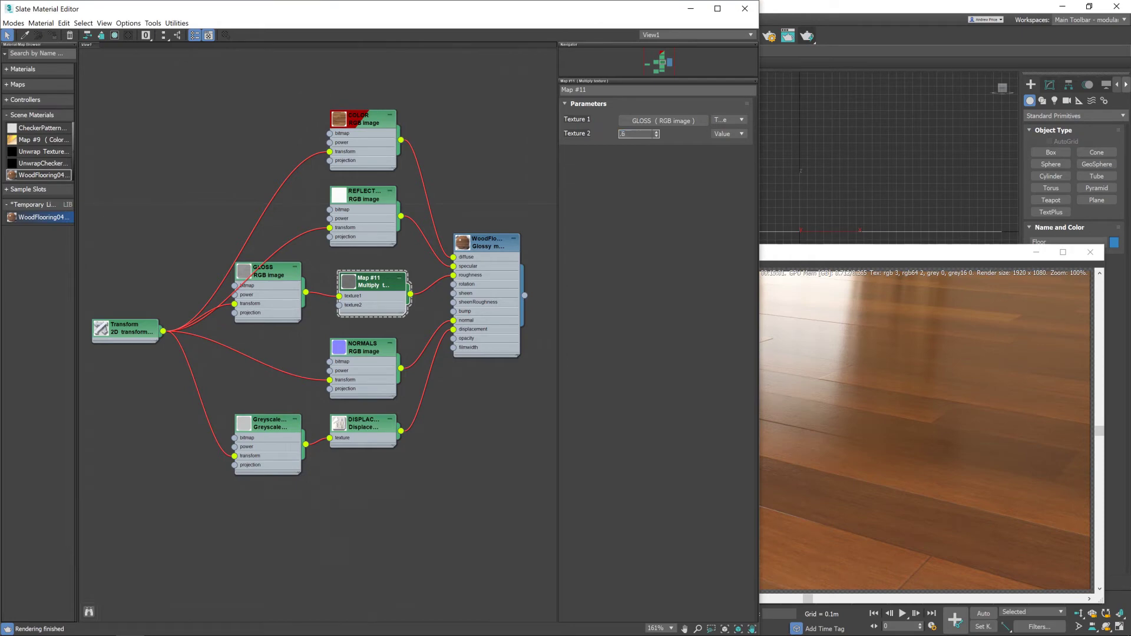
type(".6")
key("Return")
left_click(906, 393)
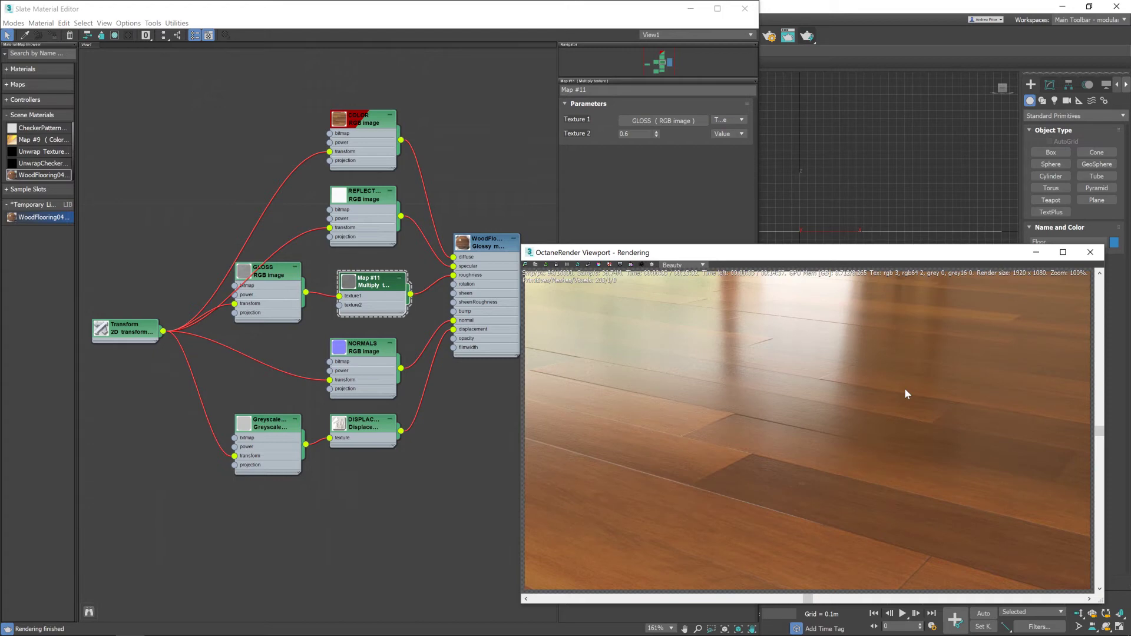
Change the DISPLACEMENT node's Height from 0.005 to 0.002 and check the Octane render.
left_click(366, 423)
left_click(632, 162)
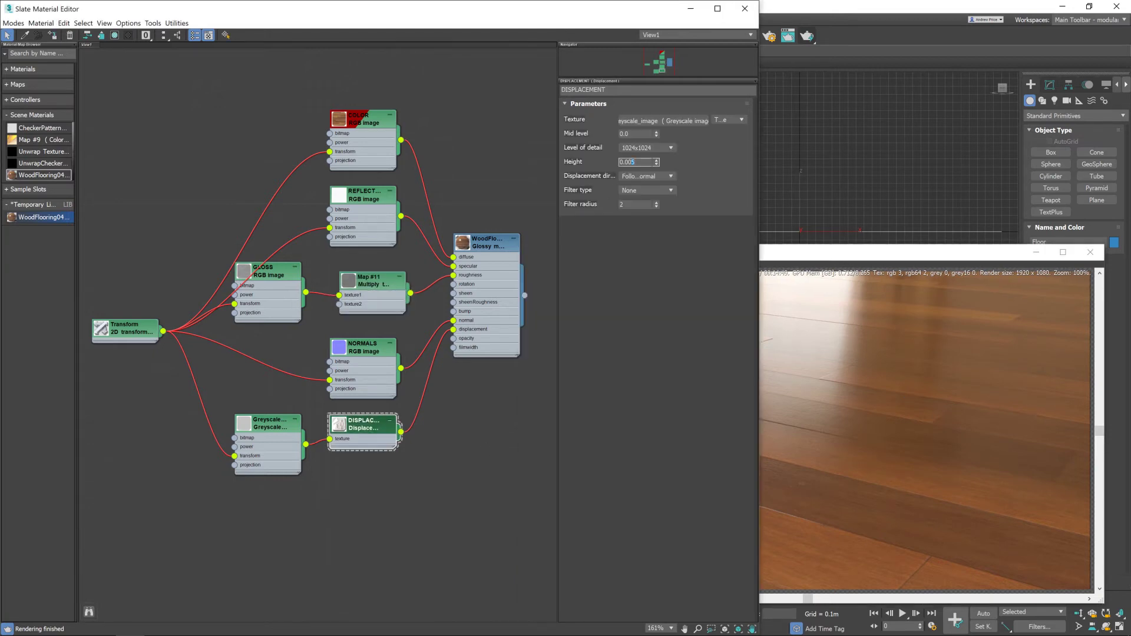
key("BackSpace")
type("2")
key("Return")
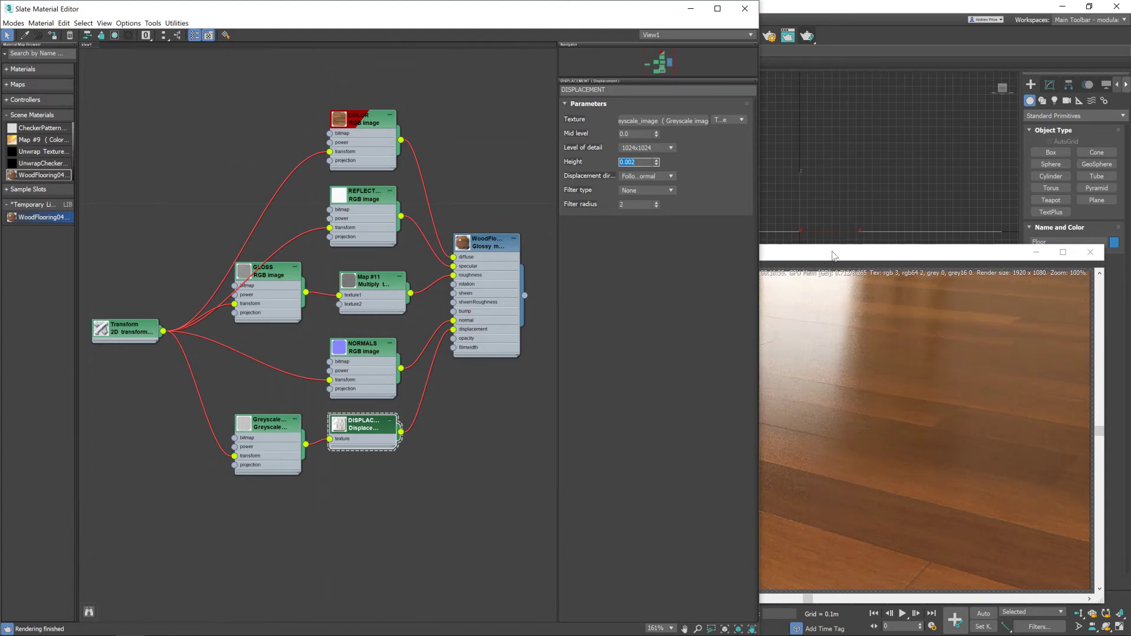
left_click(935, 461)
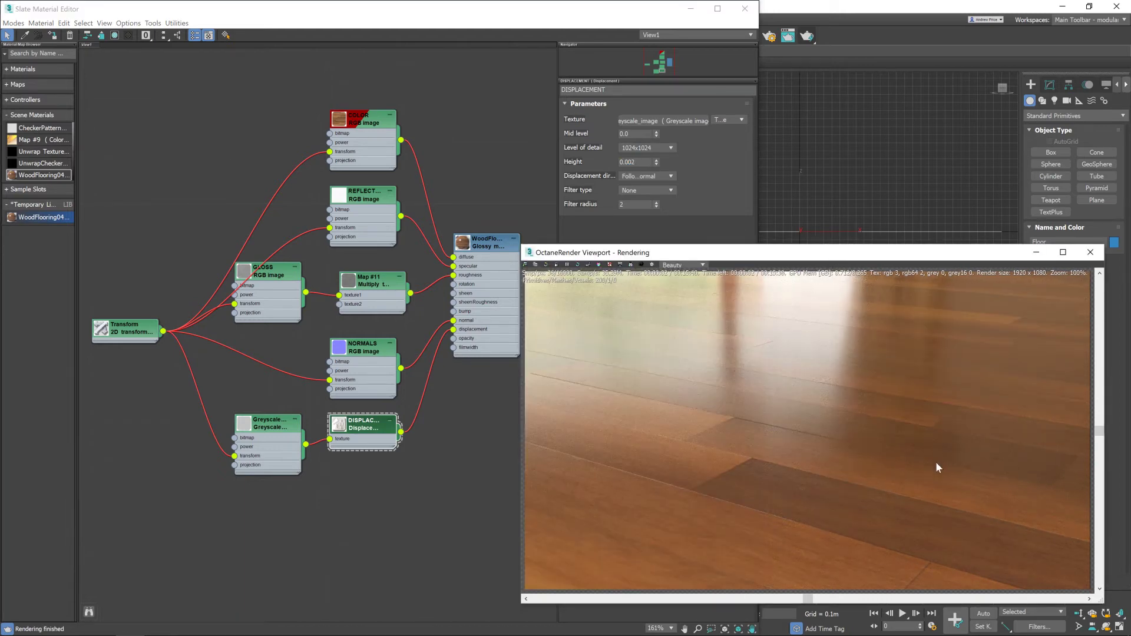